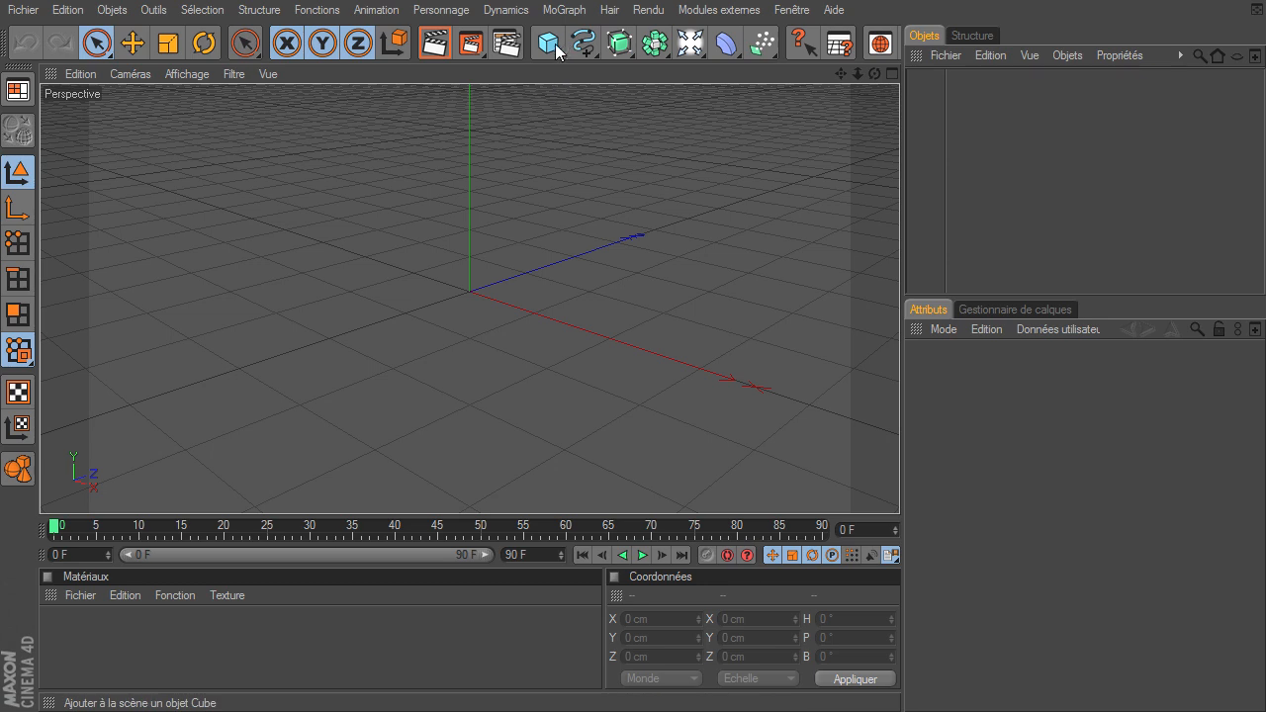
Add an Arrière plan background object and two spheres to the scene
{"action": "left_click", "coordinate": [690, 43]}
{"action": "left_click", "coordinate": [807, 203]}
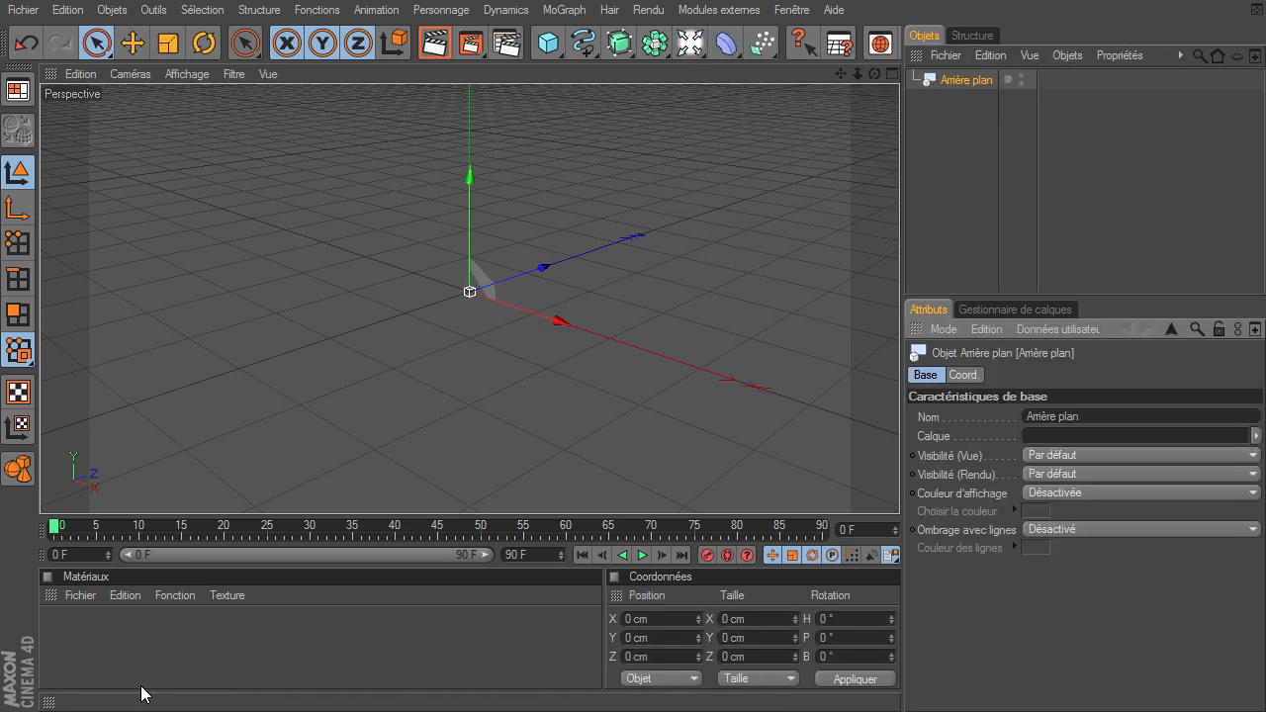
{"action": "left_click", "coordinate": [548, 43]}
{"action": "left_click", "coordinate": [714, 61]}
{"action": "left_click", "coordinate": [548, 43]}
{"action": "left_click", "coordinate": [714, 62]}
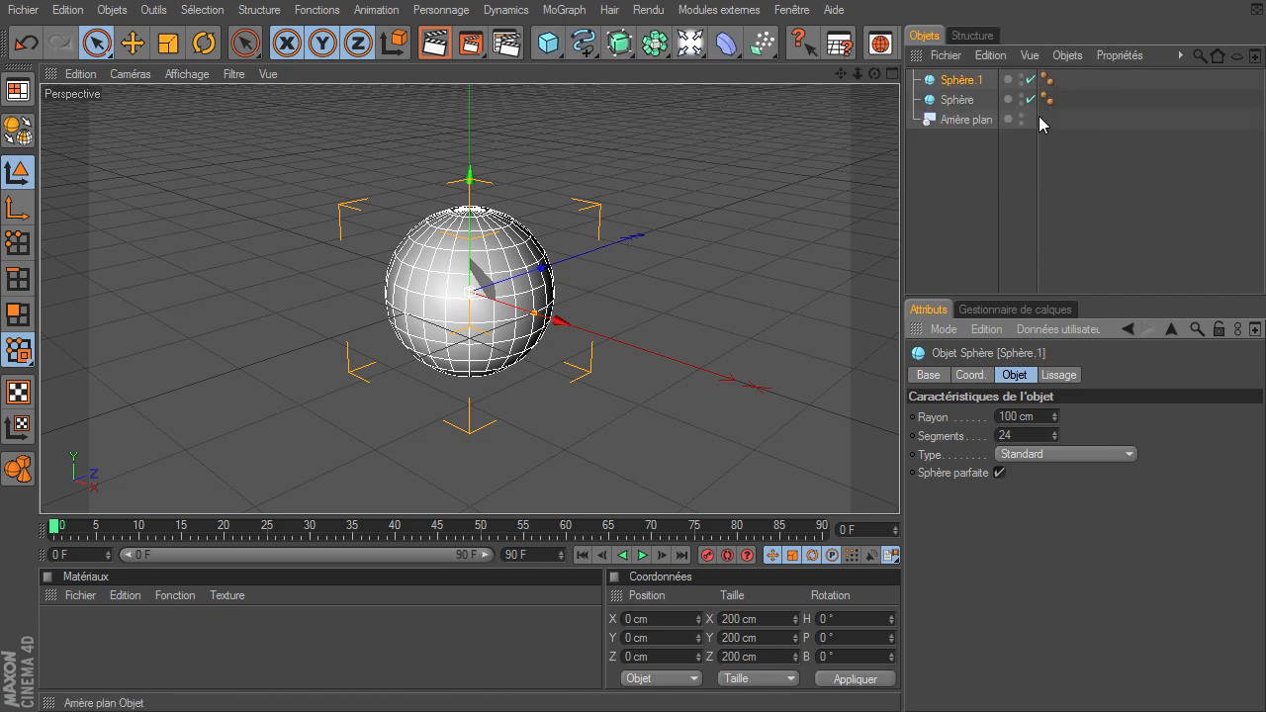
Rename the two spheres as ext and in
{"action": "double_click", "coordinate": [949, 83]}
{"action": "type", "text": "ext"}
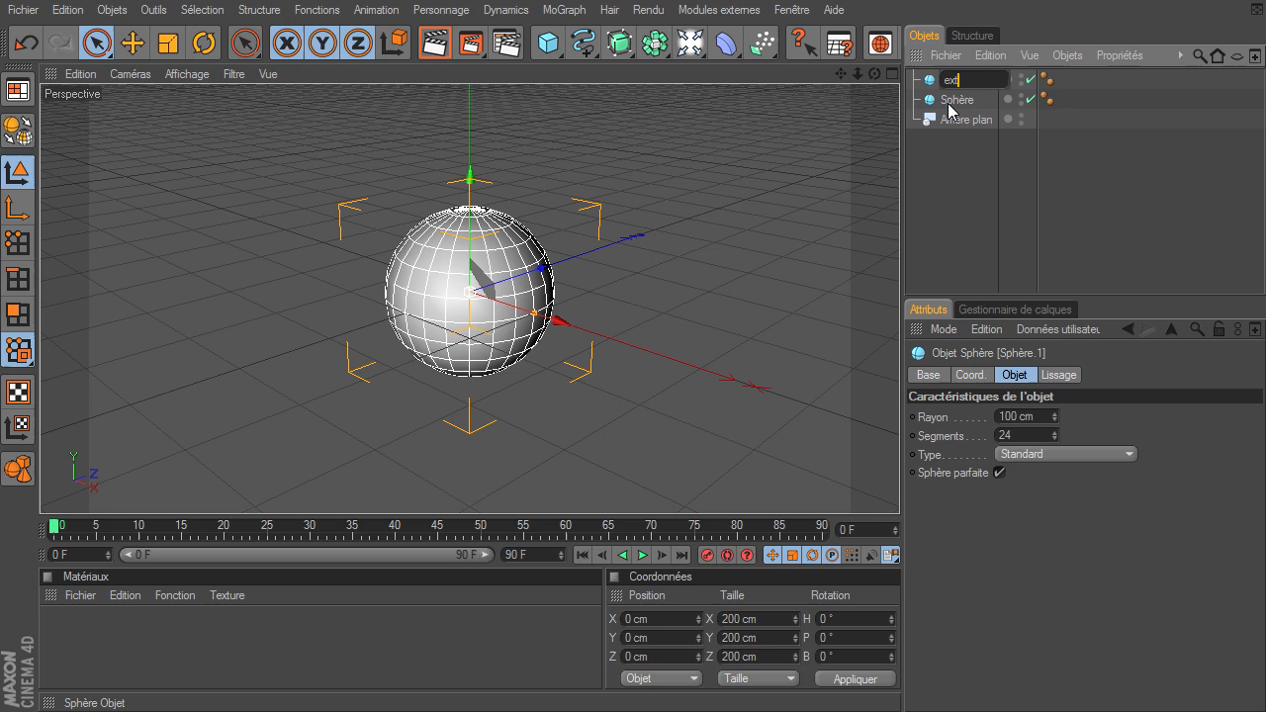
{"action": "left_click", "coordinate": [951, 103]}
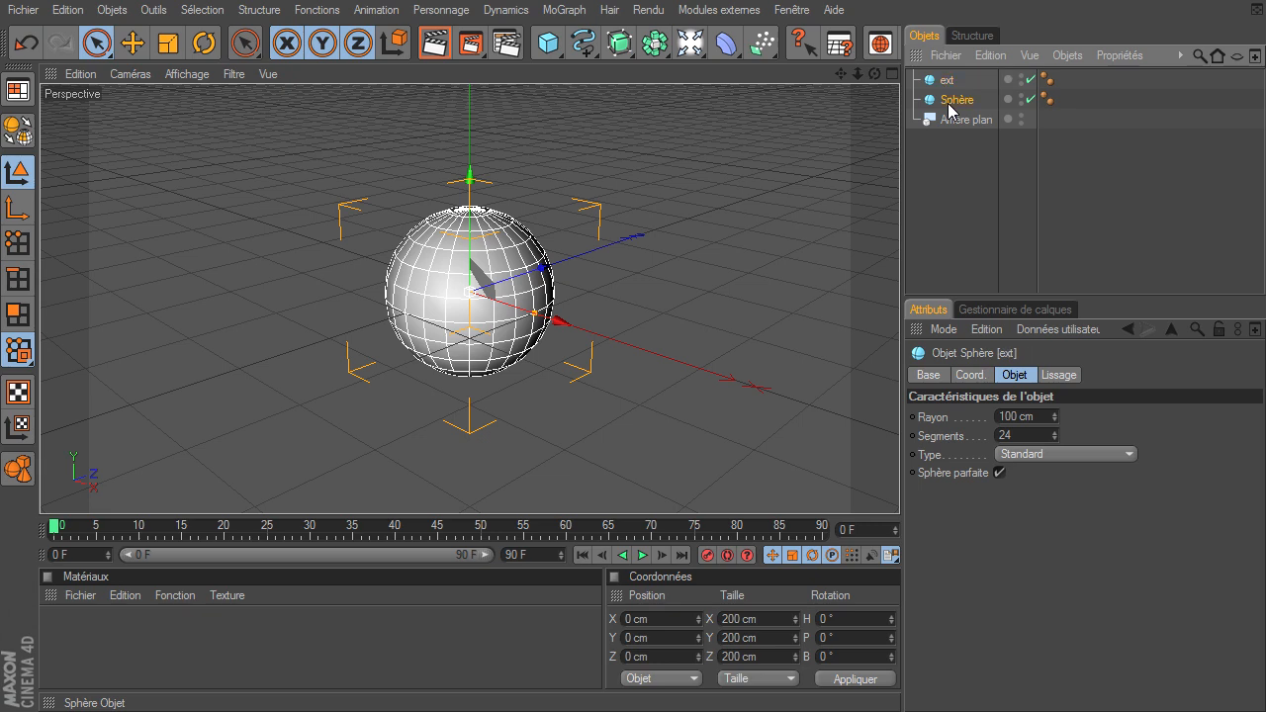
{"action": "double_click", "coordinate": [950, 103]}
{"action": "type", "text": "in"}
{"action": "key", "text": "Return"}
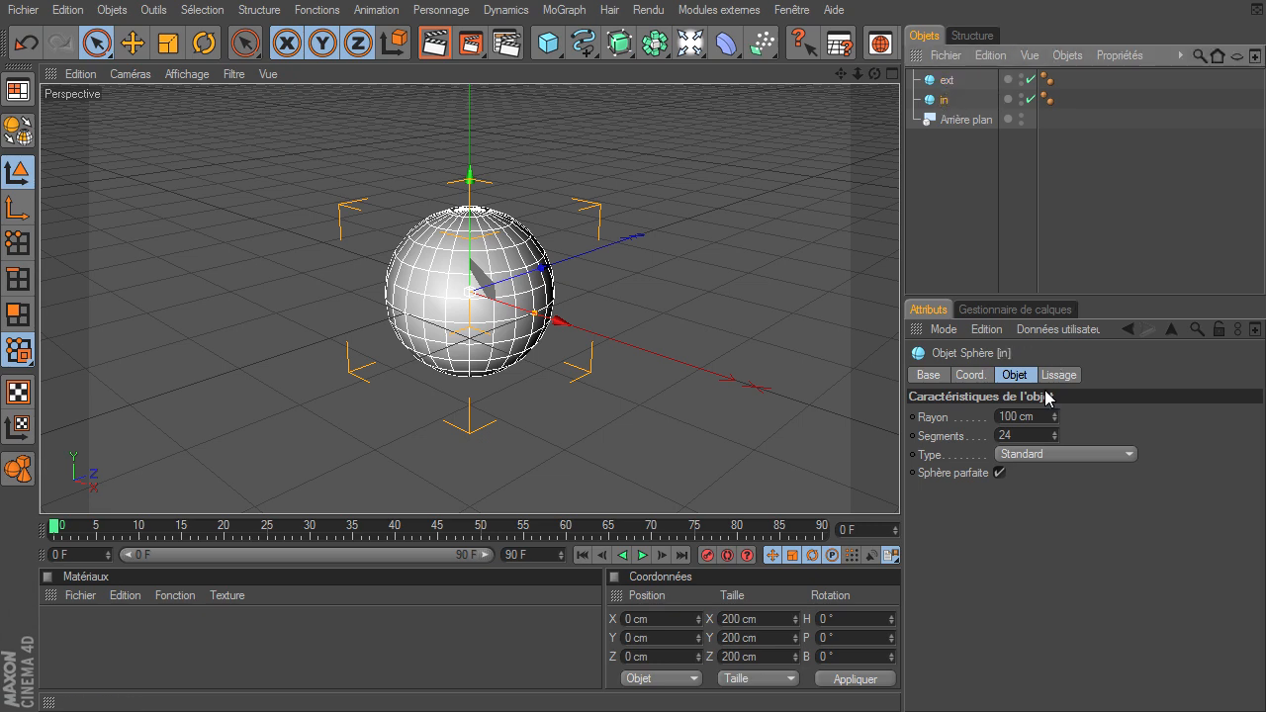
Set the radius of the in sphere to 98 cm
{"action": "double_click", "coordinate": [1023, 416]}
{"action": "type", "text": "98"}
{"action": "key", "text": "Return"}
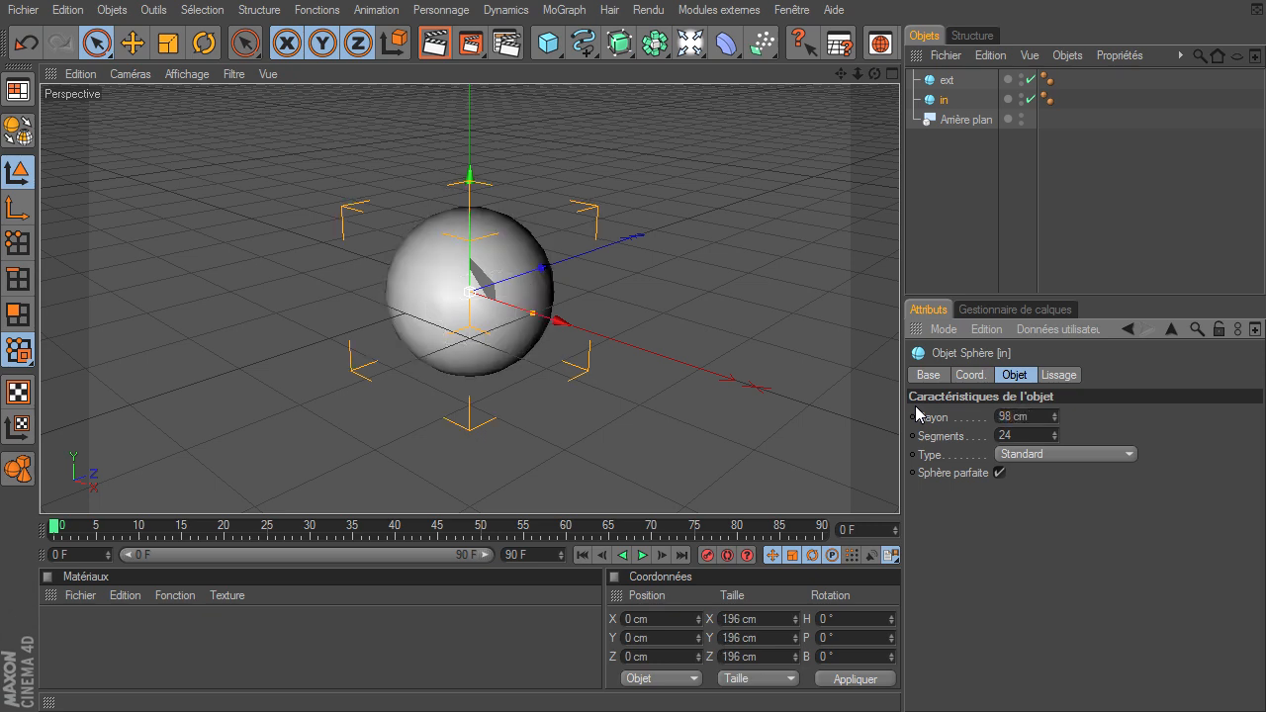
Create three new materials
{"action": "double_click", "coordinate": [353, 686]}
{"action": "double_click", "coordinate": [184, 657]}
{"action": "double_click", "coordinate": [273, 665]}
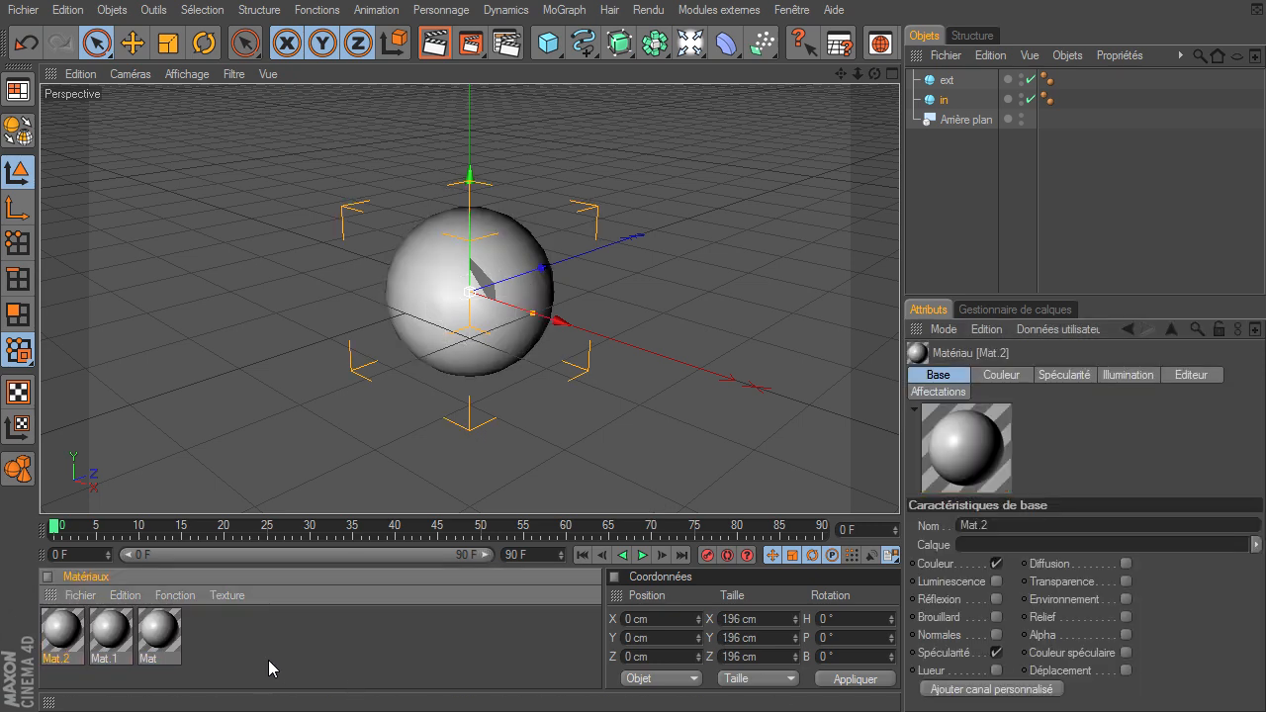
Disable Spécularité on the material Mat and set its color to a near-black grey, RGB 38, 38, 38
{"action": "double_click", "coordinate": [158, 635]}
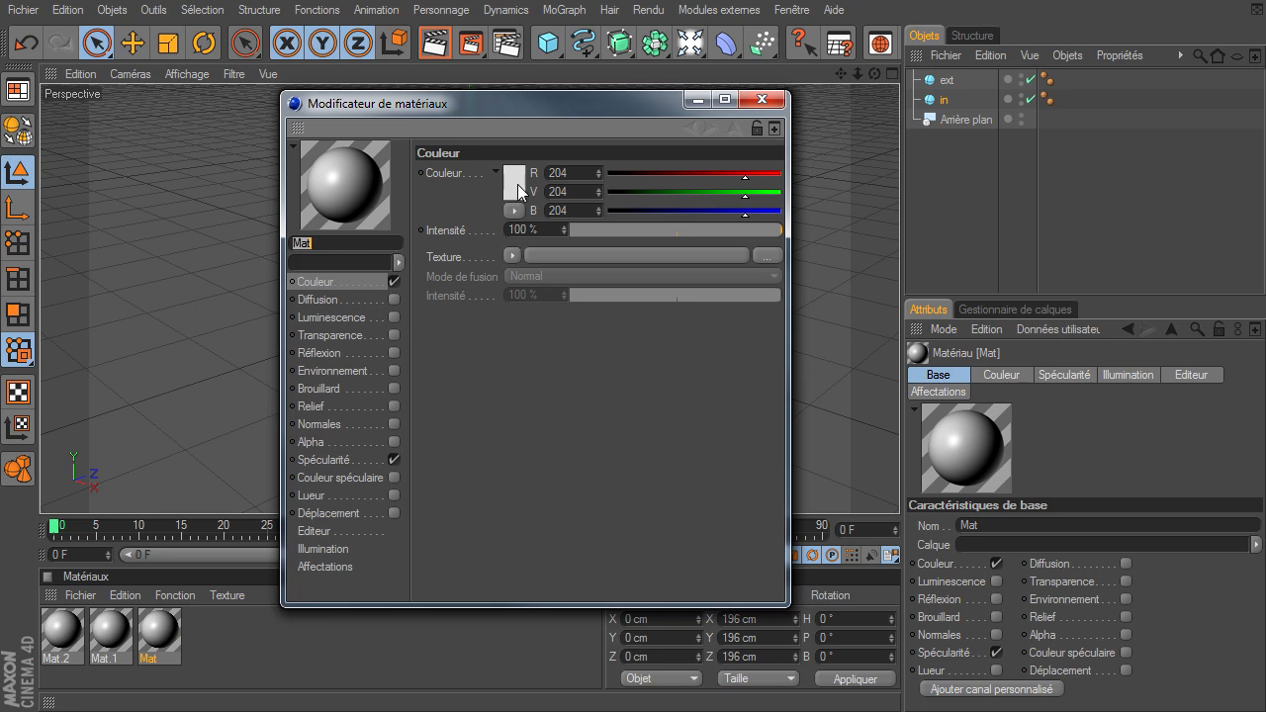
{"action": "left_click", "coordinate": [394, 459]}
{"action": "left_click", "coordinate": [514, 183]}
{"action": "left_click_drag", "start_coordinate": [408, 203], "coordinate": [403, 204]}
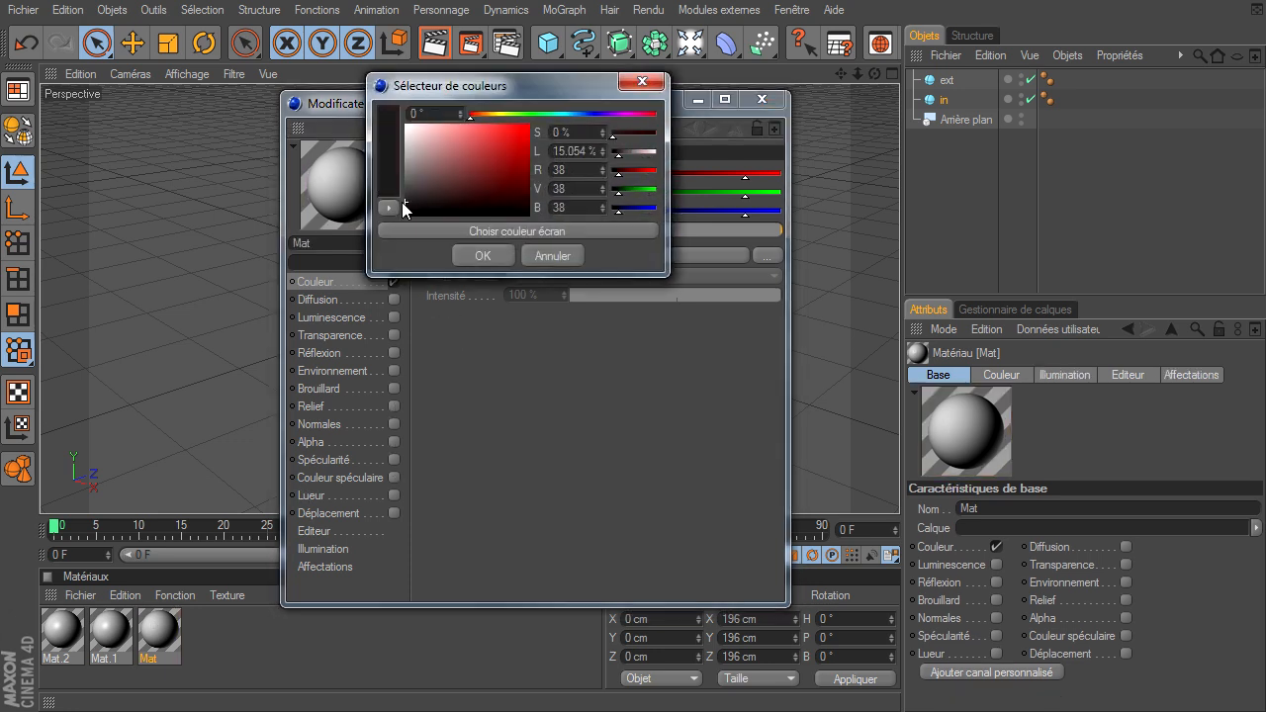
{"action": "left_click", "coordinate": [455, 255]}
Set the color of Mat.1 to orange, RGB 224, 114, 3, and disable its Spécularité
{"action": "double_click", "coordinate": [114, 633]}
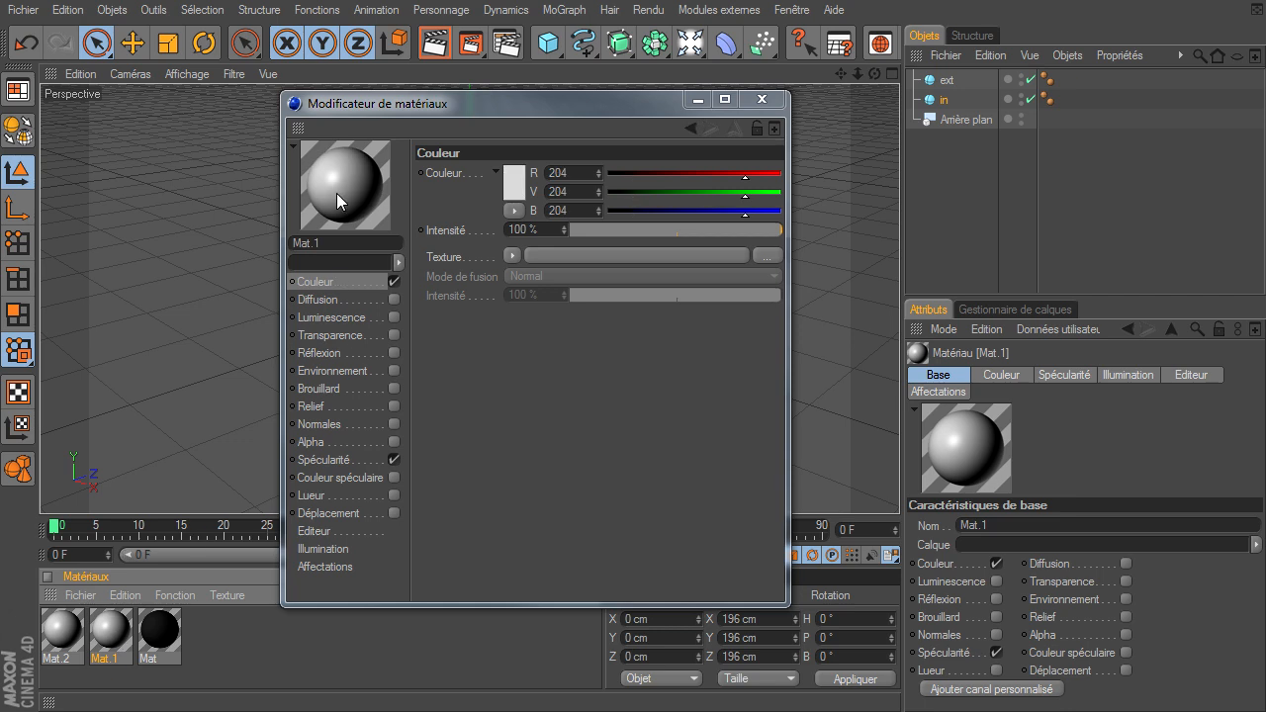
{"action": "left_click", "coordinate": [512, 183]}
{"action": "left_click", "coordinate": [474, 124]}
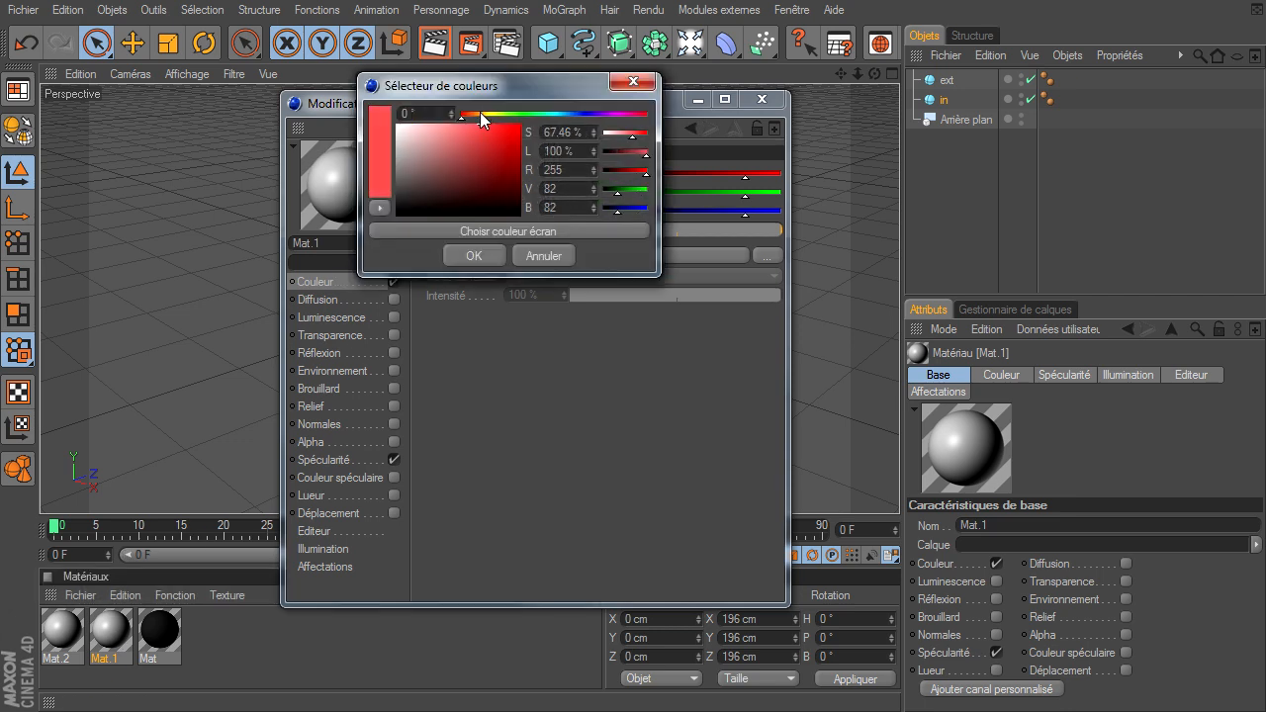
{"action": "left_click", "coordinate": [480, 113]}
{"action": "left_click", "coordinate": [520, 145]}
{"action": "left_click", "coordinate": [475, 112]}
{"action": "left_click", "coordinate": [515, 142]}
{"action": "left_click", "coordinate": [518, 135]}
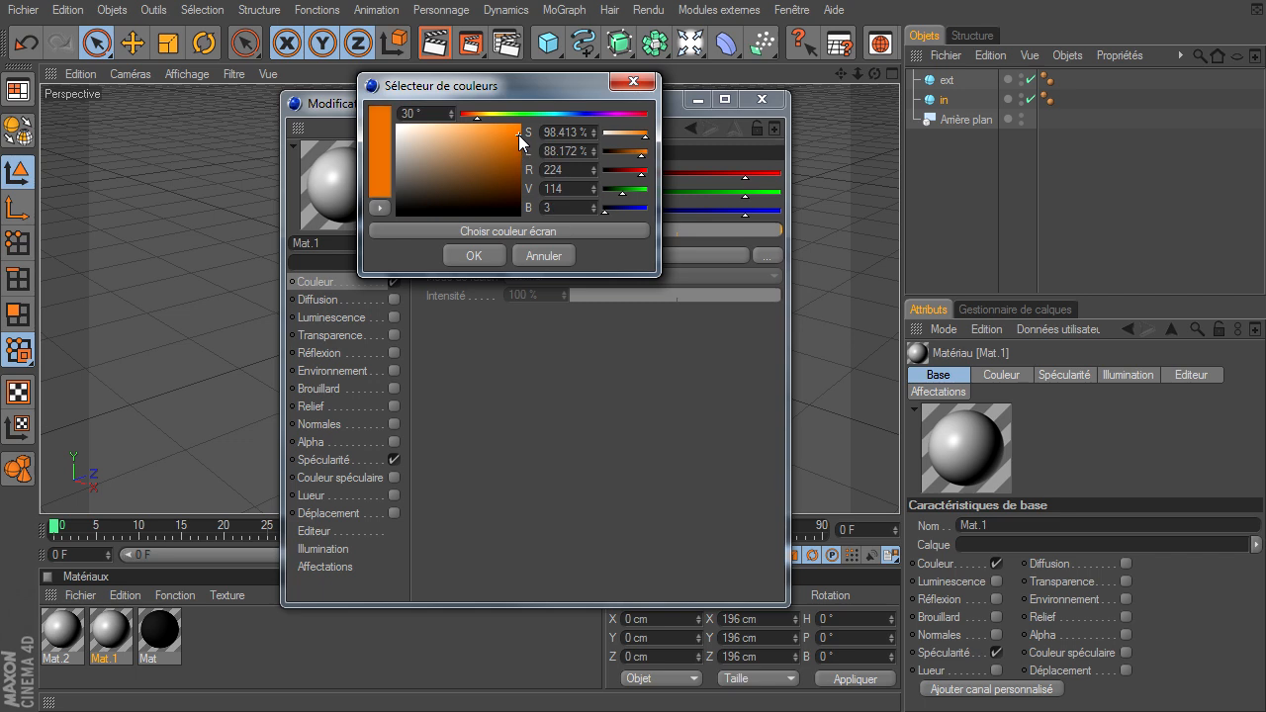
{"action": "left_click", "coordinate": [485, 258]}
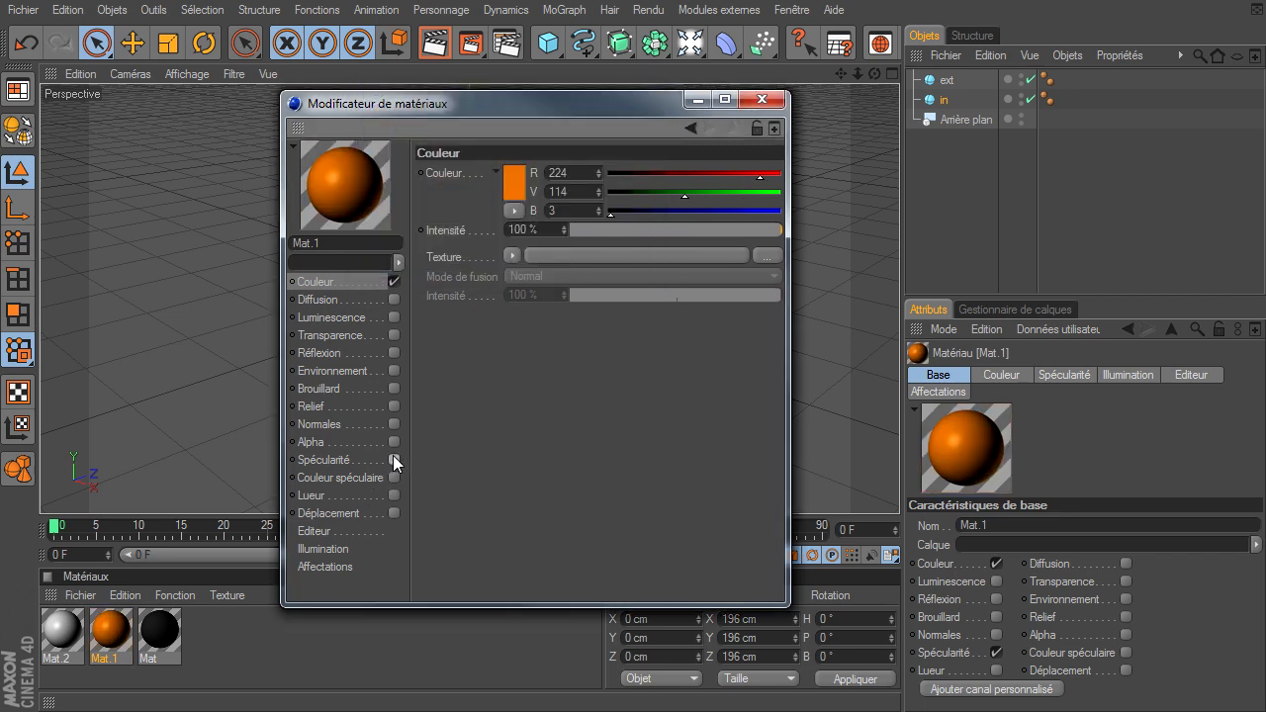
Disable Spécularité on Mat.2 and give its color channel a Dégradé texture of type 2D - Circulaire
{"action": "left_click", "coordinate": [72, 631]}
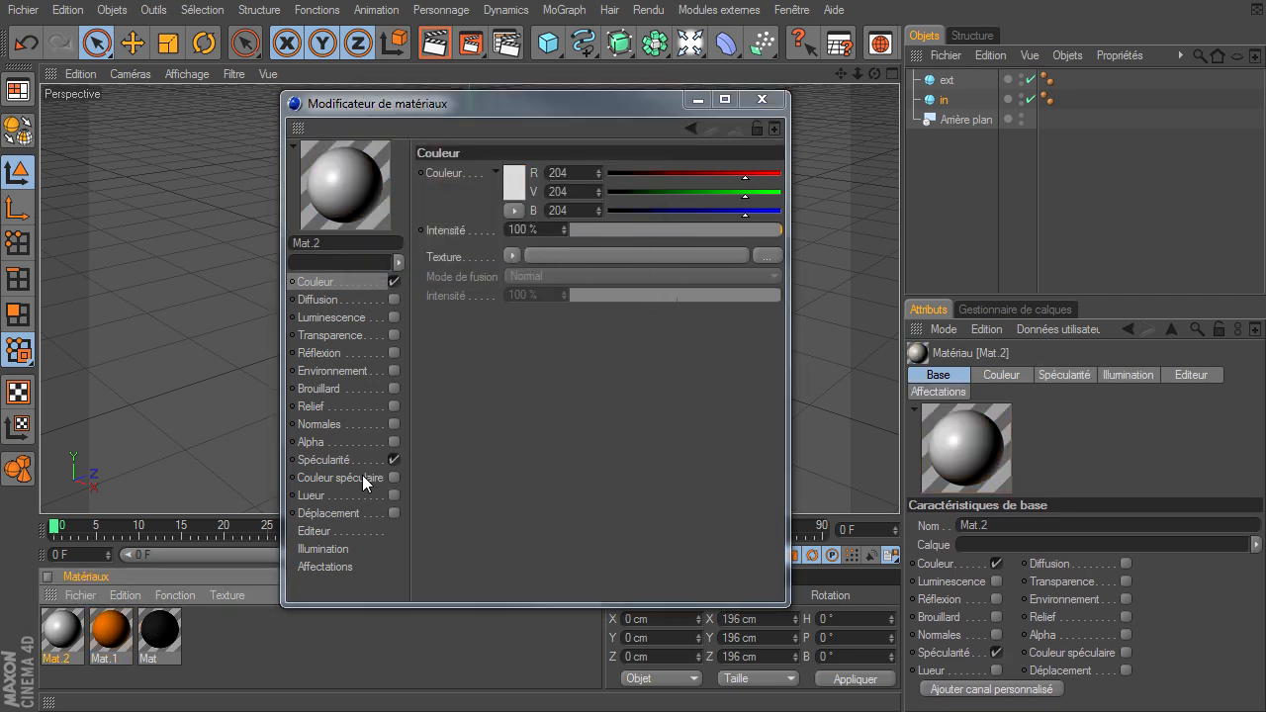
{"action": "left_click", "coordinate": [394, 460]}
{"action": "left_click", "coordinate": [512, 256]}
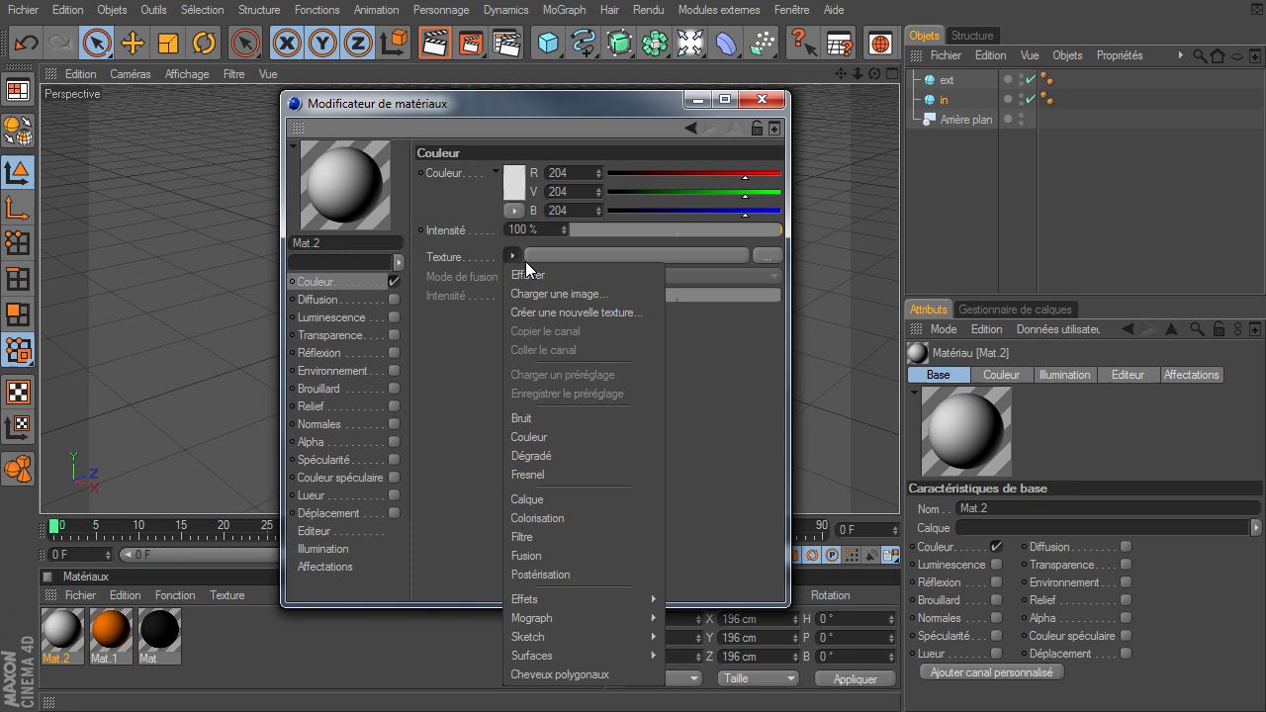
{"action": "left_click", "coordinate": [556, 453]}
{"action": "left_click", "coordinate": [634, 256]}
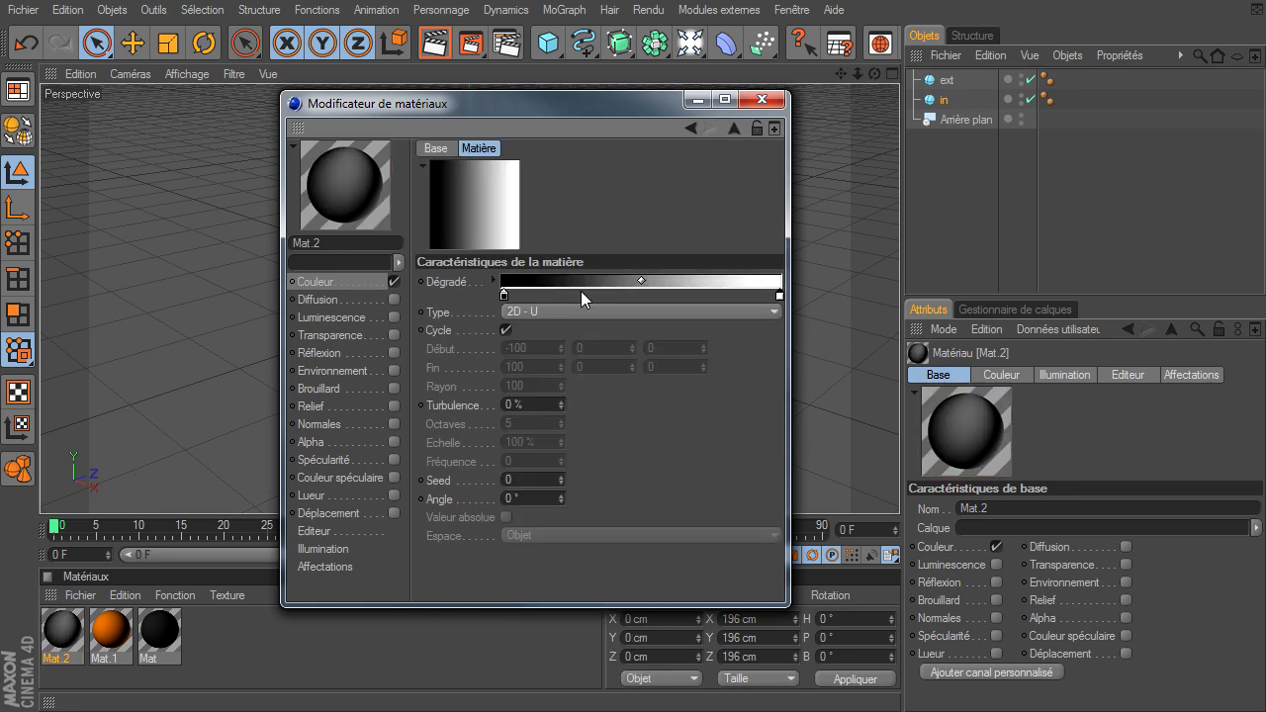
{"action": "left_click", "coordinate": [546, 312]}
{"action": "left_click", "coordinate": [533, 404]}
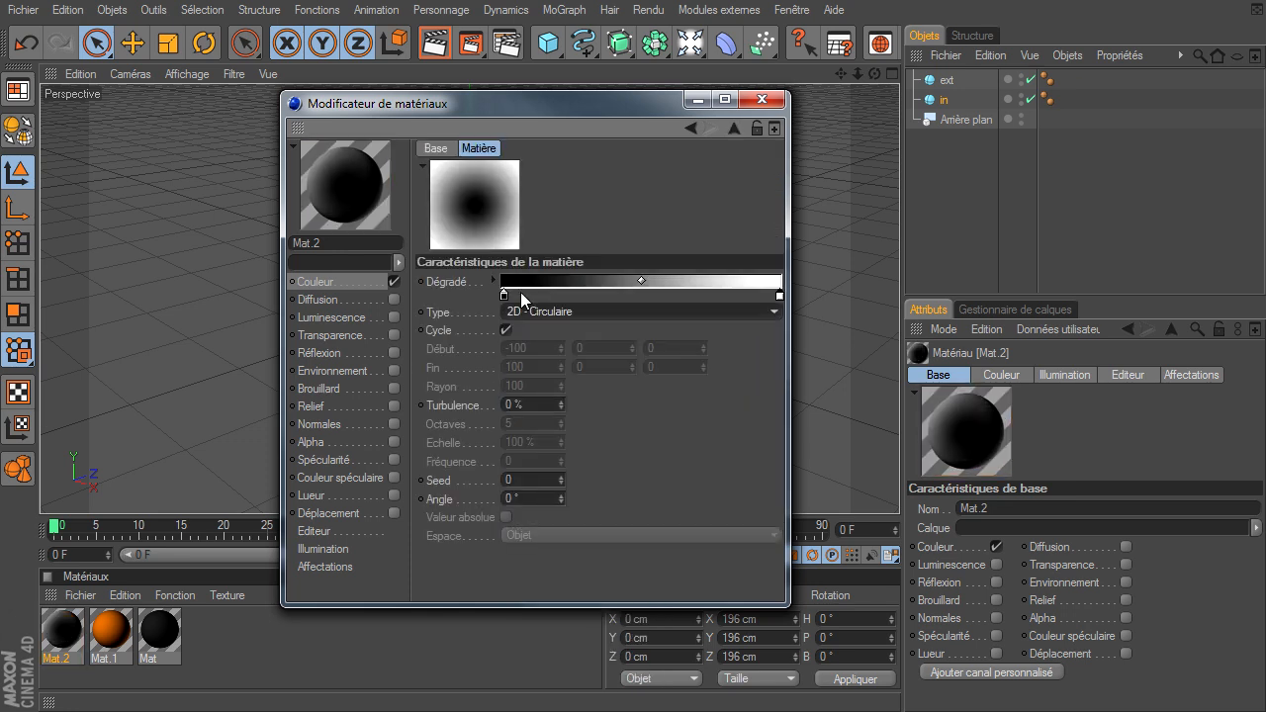
Color the Mat.2 gradient from light grey (RGB 219, 215, 215) at the start to mid grey (RGB 161, 161, 161) at the end
{"action": "double_click", "coordinate": [504, 293]}
{"action": "left_click_drag", "start_coordinate": [397, 261], "coordinate": [394, 258]}
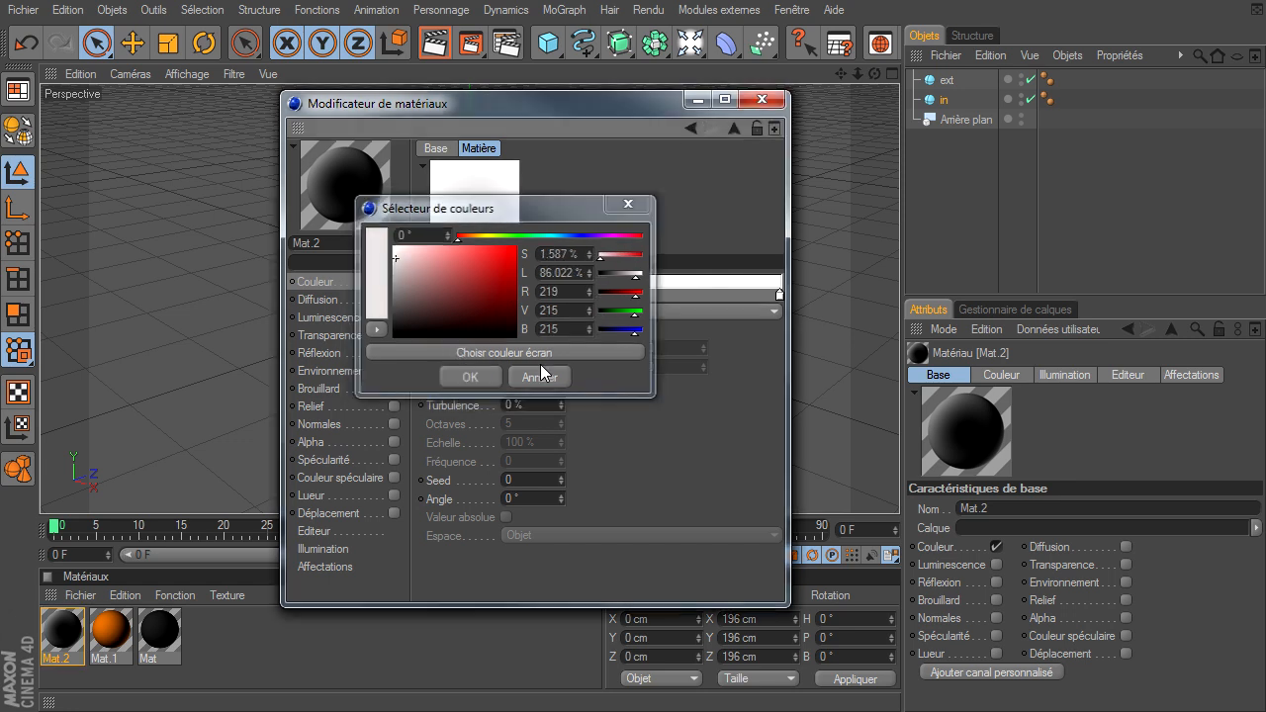
{"action": "left_click", "coordinate": [470, 377]}
{"action": "double_click", "coordinate": [780, 293]}
{"action": "left_click_drag", "start_coordinate": [730, 277], "coordinate": [665, 276]}
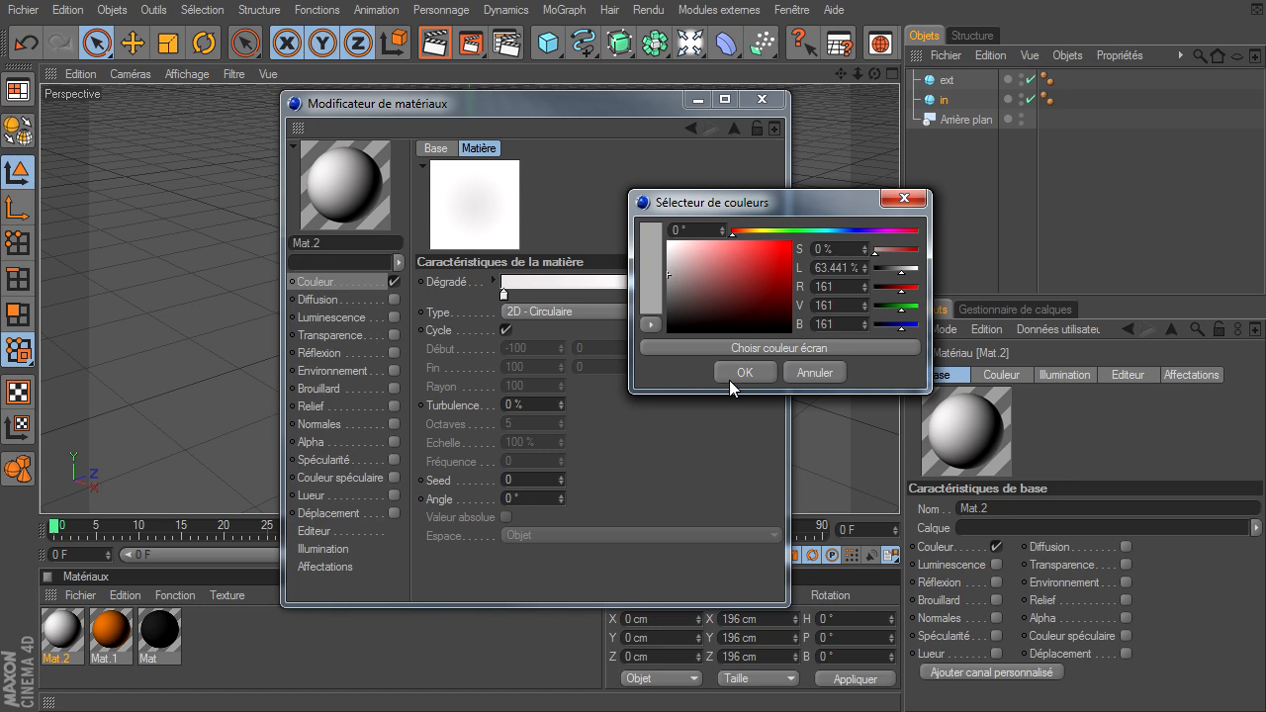
{"action": "left_click", "coordinate": [729, 378]}
{"action": "left_click", "coordinate": [762, 99]}
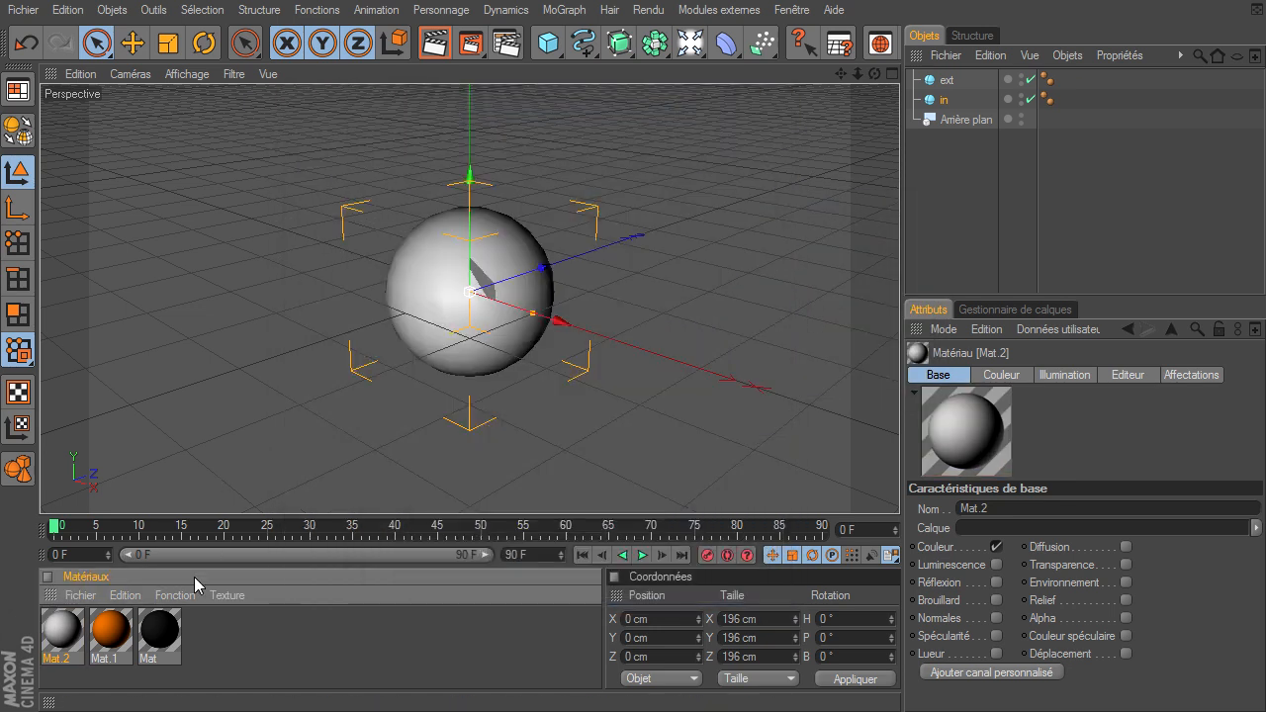
Assign Mat.2 to Arrière plan, Mat.1 to the in sphere and Mat to the ext sphere, and render the view
{"action": "left_click_drag", "start_coordinate": [952, 123], "coordinate": [935, 104]}
{"action": "left_click_drag", "start_coordinate": [173, 633], "coordinate": [948, 83]}
{"action": "left_click", "coordinate": [926, 168]}
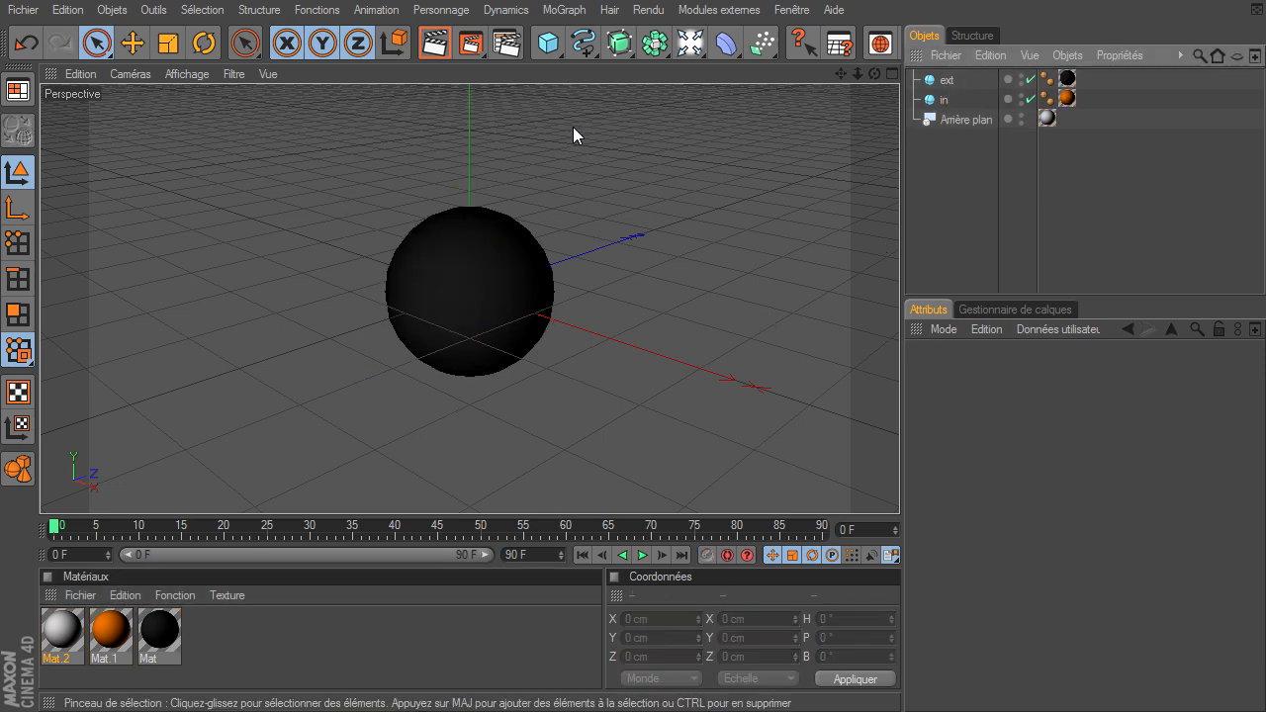
{"action": "left_click", "coordinate": [434, 43]}
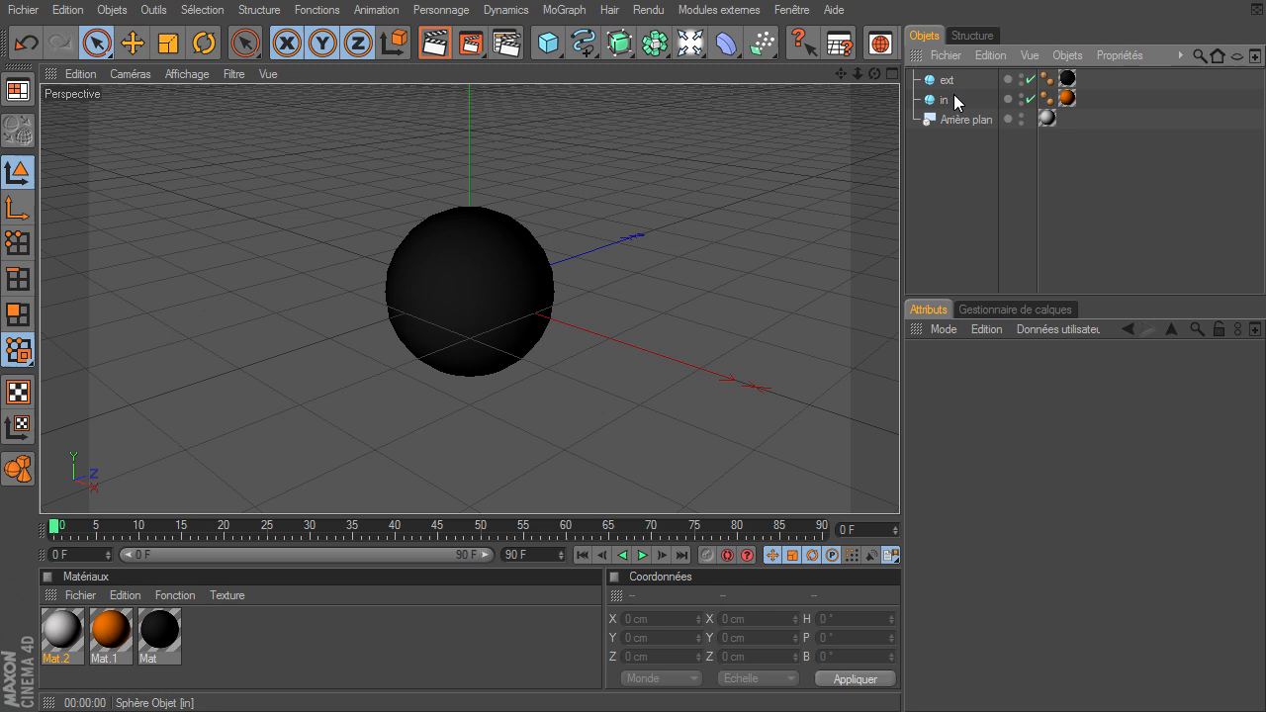
Change the ext sphere's type to Icosaèdre with 48 segments
{"action": "left_click", "coordinate": [955, 83]}
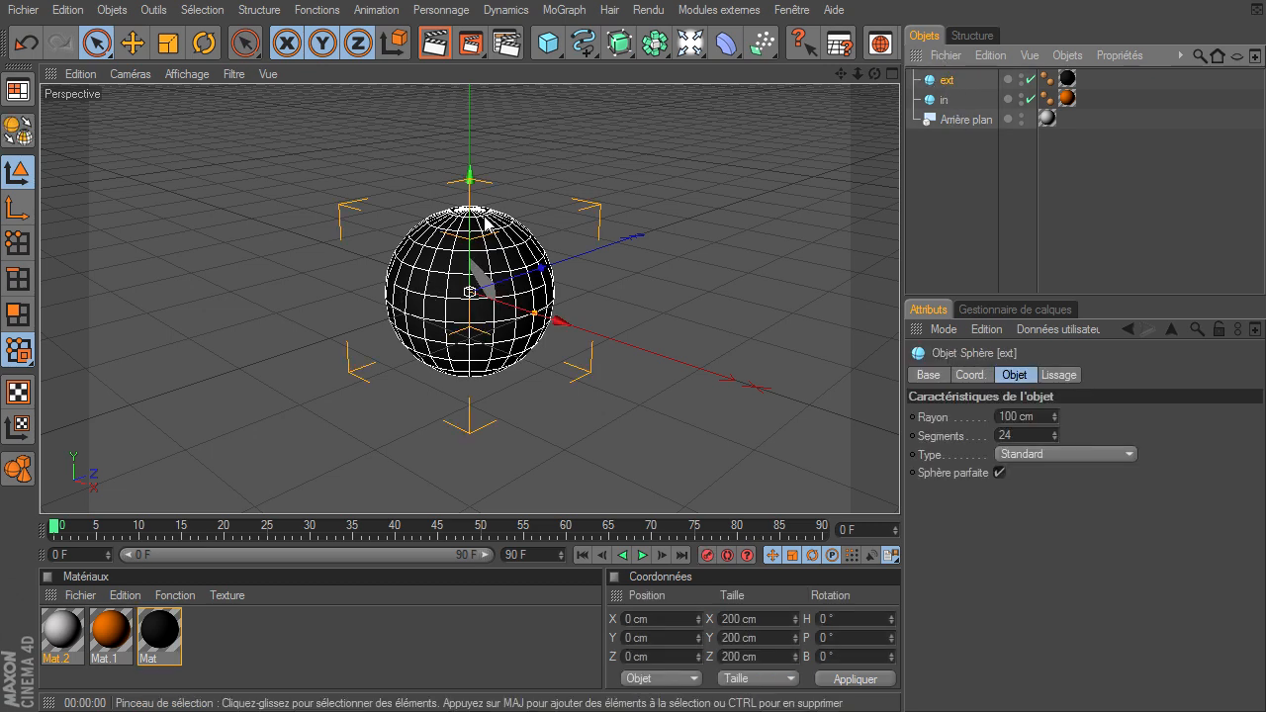
{"action": "mouse_move", "coordinate": [875, 75]}
{"action": "left_mouse_down"}
{"action": "mouse_move", "coordinate": [904, 497]}
{"action": "mouse_move", "coordinate": [876, 80]}
{"action": "left_mouse_up"}
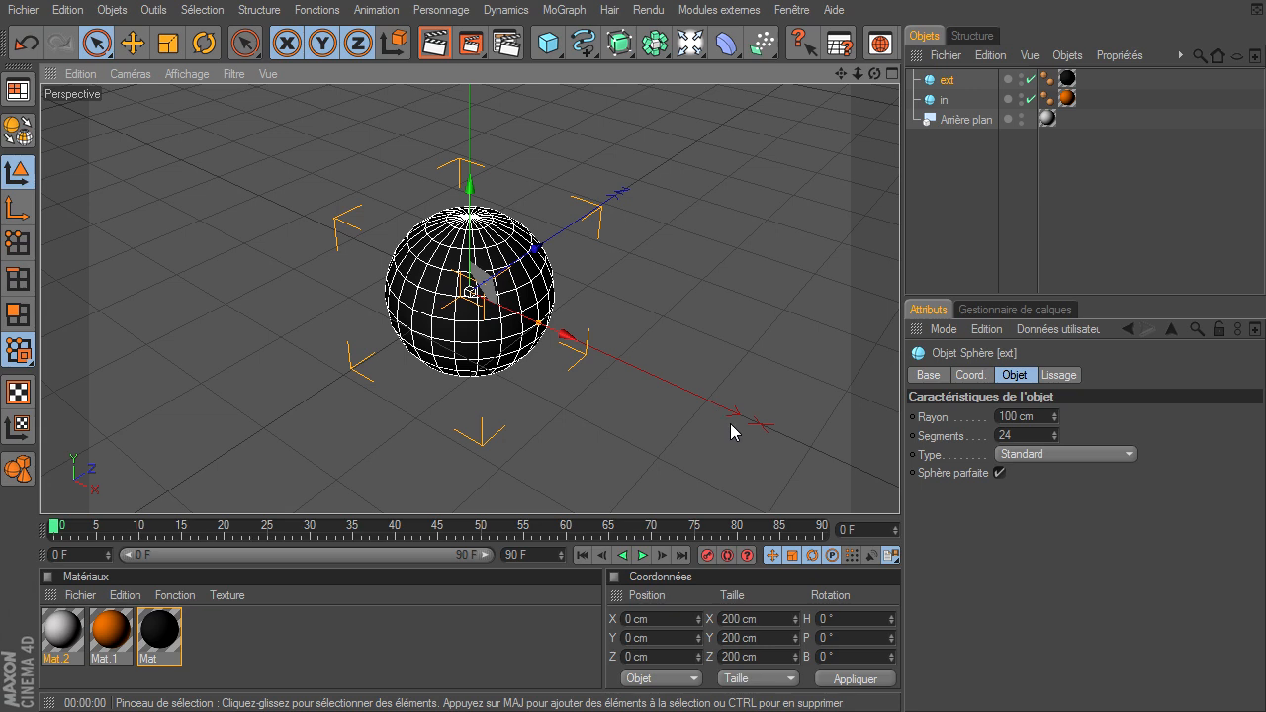
{"action": "left_click", "coordinate": [1096, 457]}
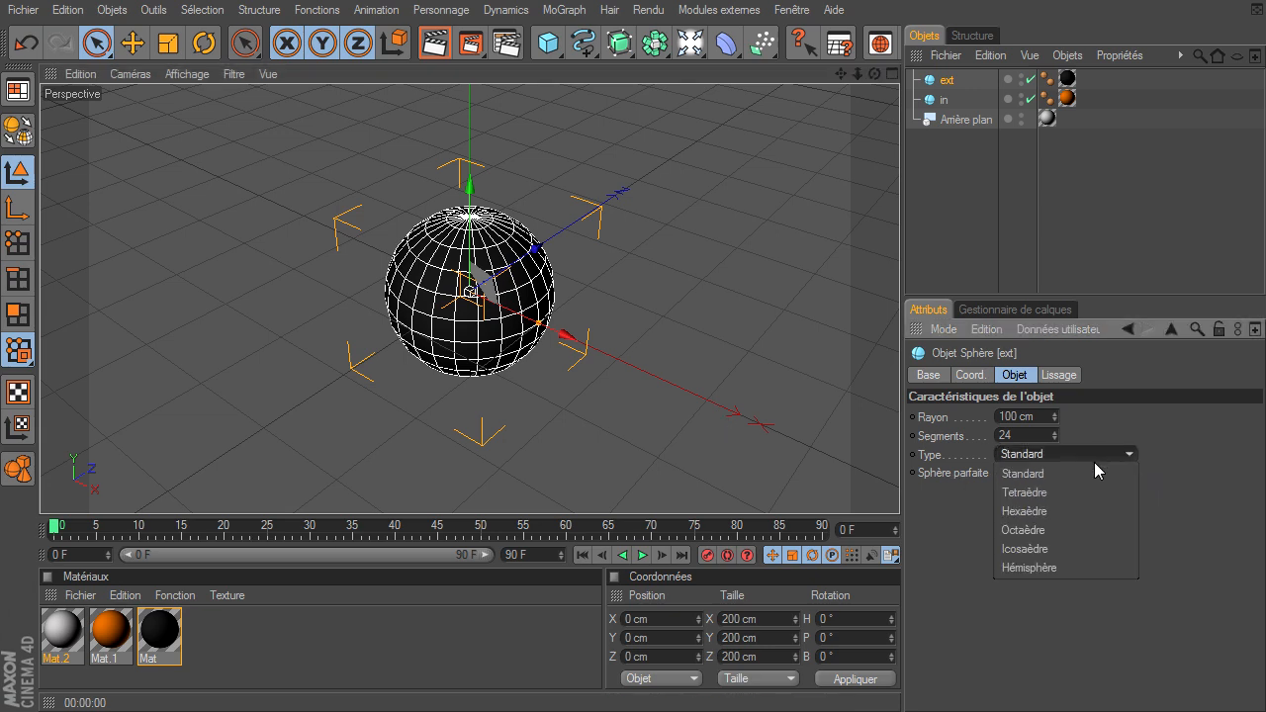
{"action": "left_click", "coordinate": [1059, 552]}
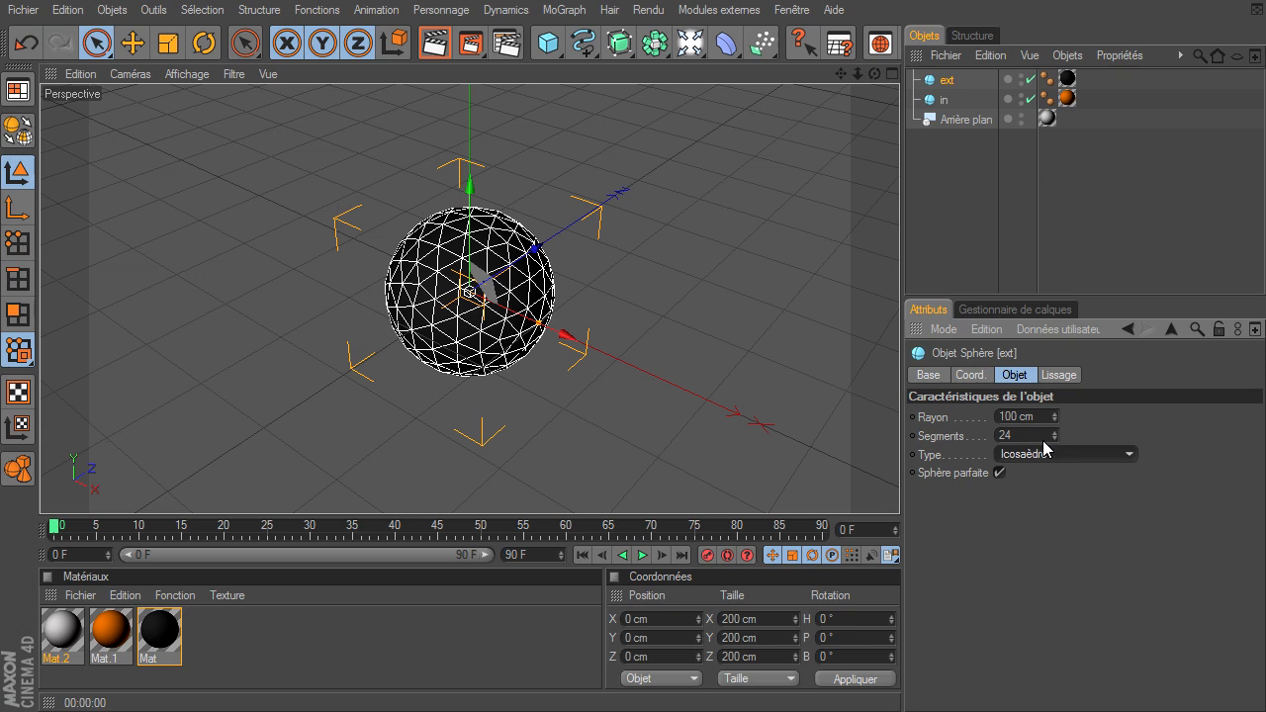
{"action": "left_click_drag", "start_coordinate": [1031, 437], "coordinate": [900, 444]}
{"action": "type", "text": "48"}
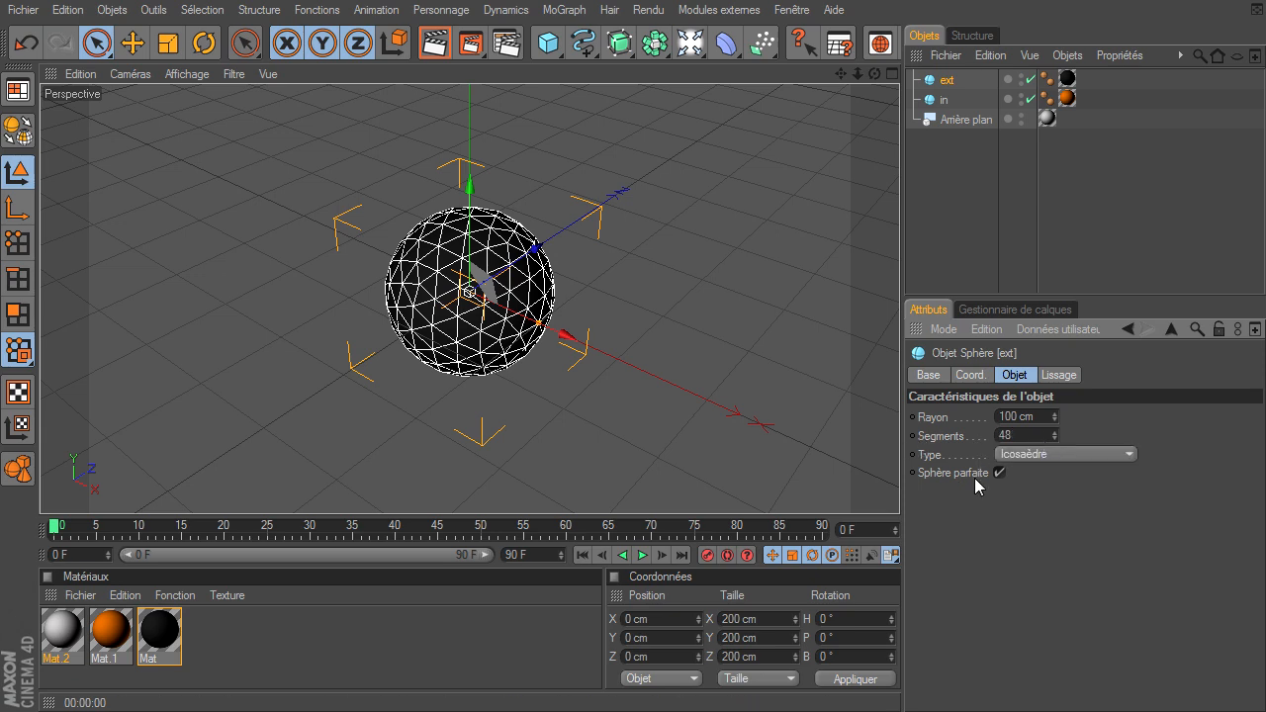
{"action": "left_click", "coordinate": [938, 222]}
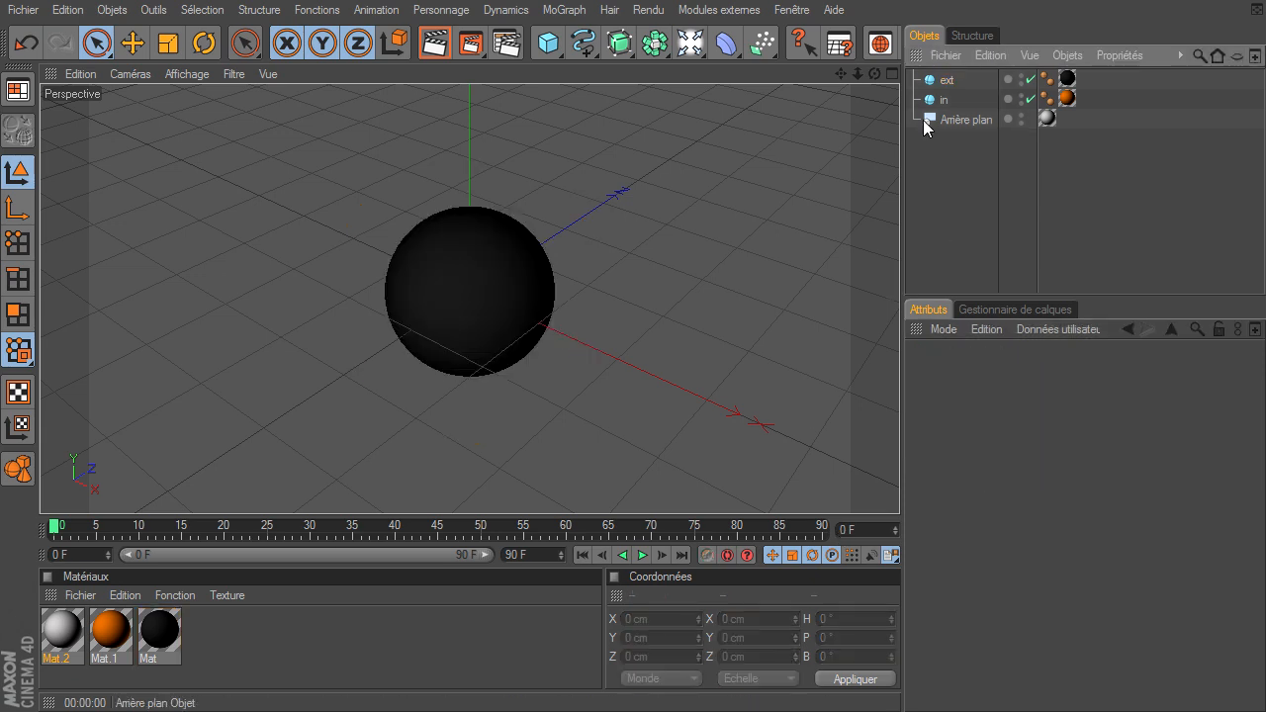
Add a MoGraph PolyFX object and make it a child of the ext sphere
{"action": "mouse_move", "coordinate": [869, 78]}
{"action": "left_mouse_down"}
{"action": "mouse_move", "coordinate": [899, 490]}
{"action": "mouse_move", "coordinate": [869, 78]}
{"action": "left_mouse_up"}
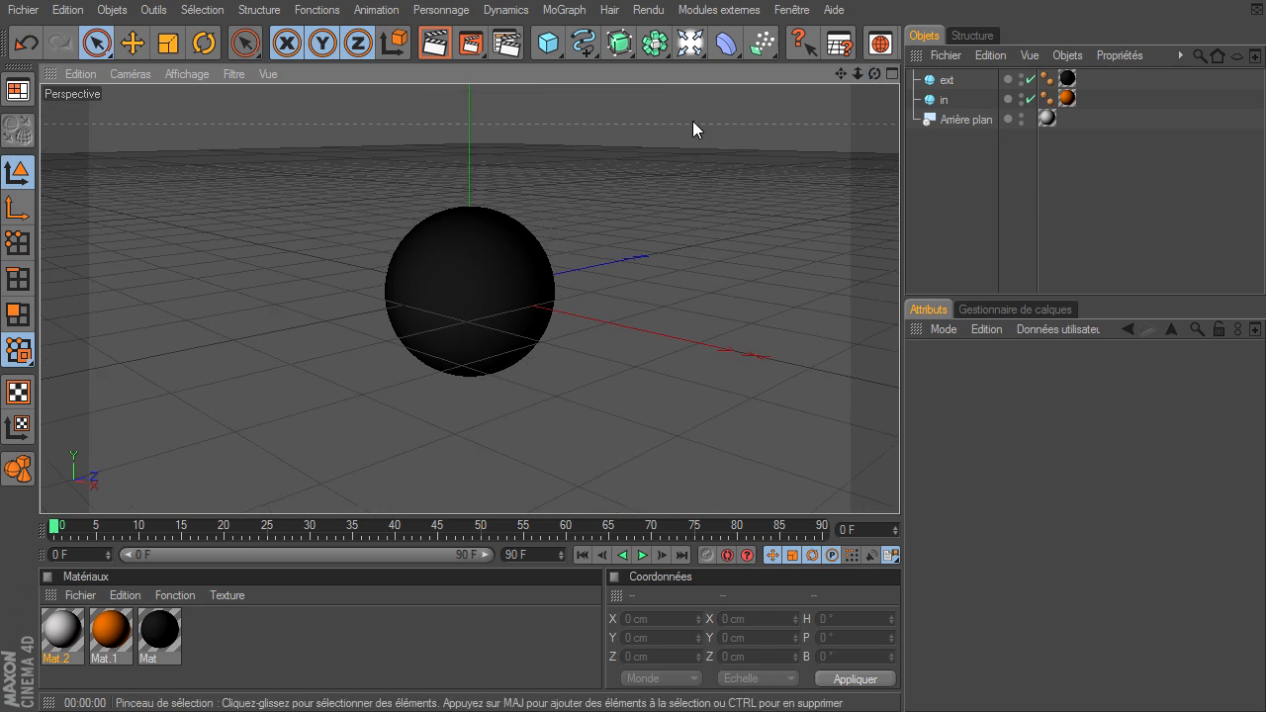
{"action": "left_click", "coordinate": [574, 10]}
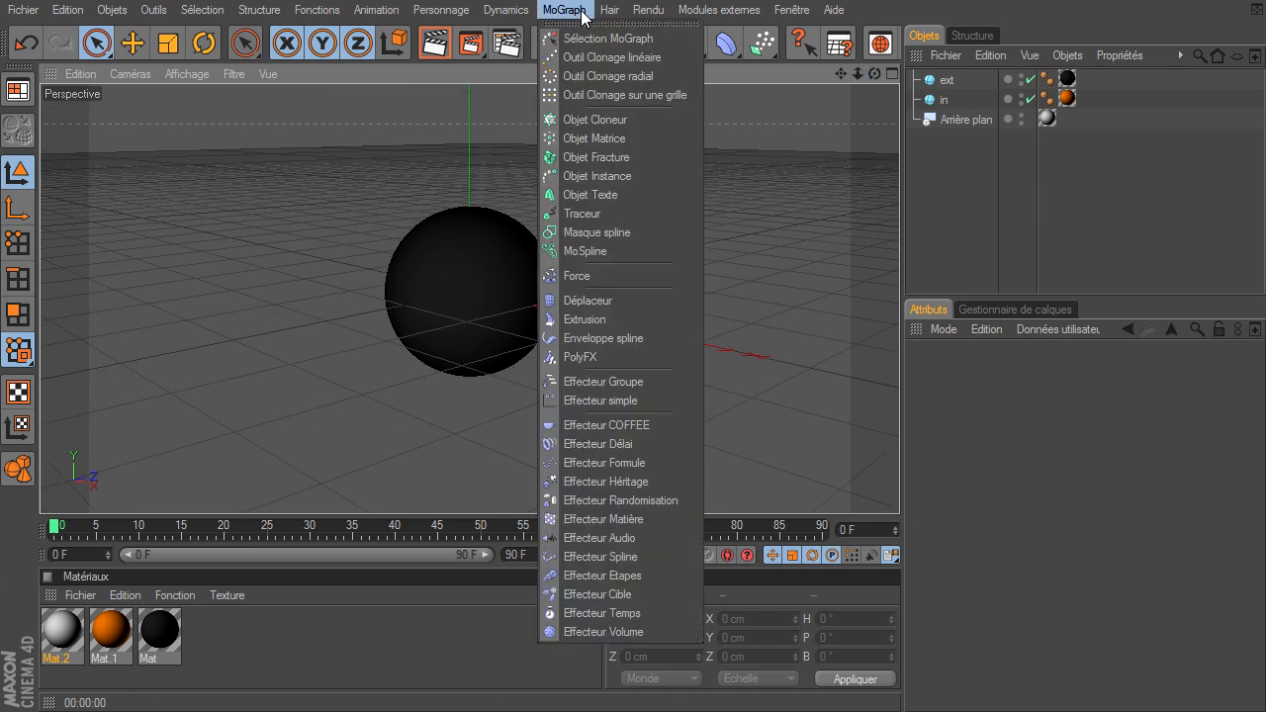
{"action": "left_click", "coordinate": [631, 362]}
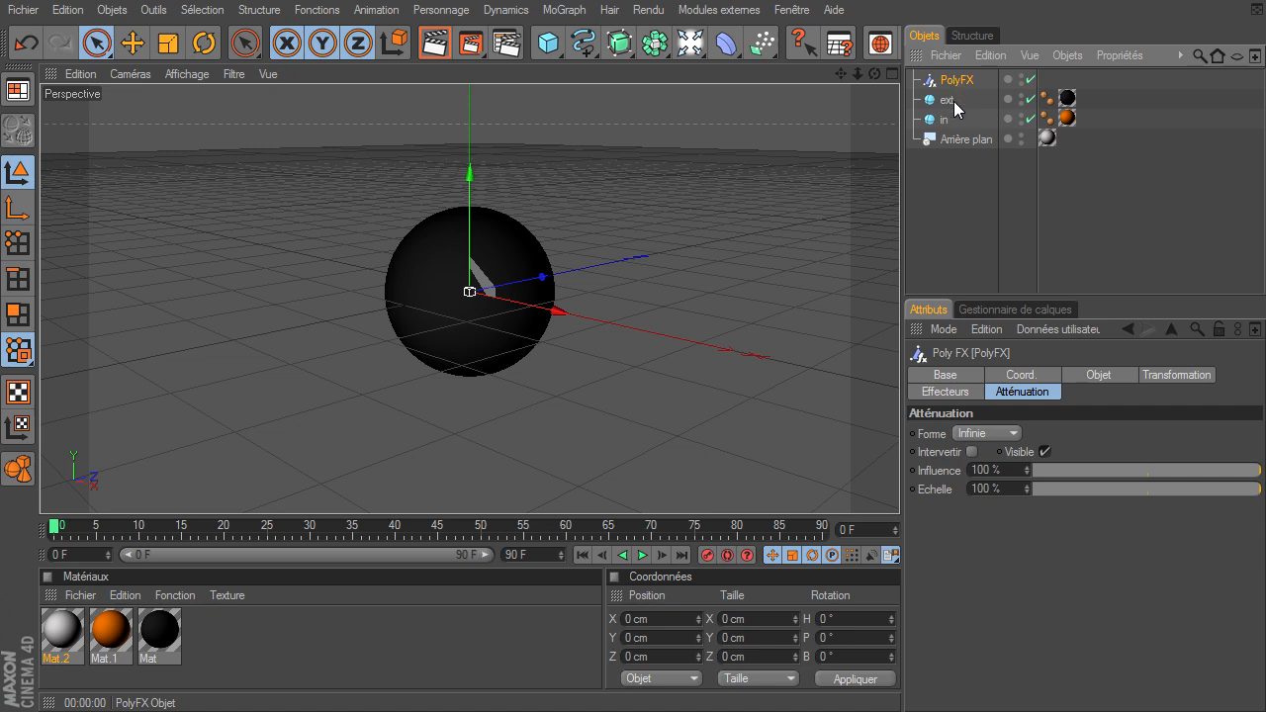
{"action": "left_click_drag", "start_coordinate": [954, 101], "coordinate": [955, 107]}
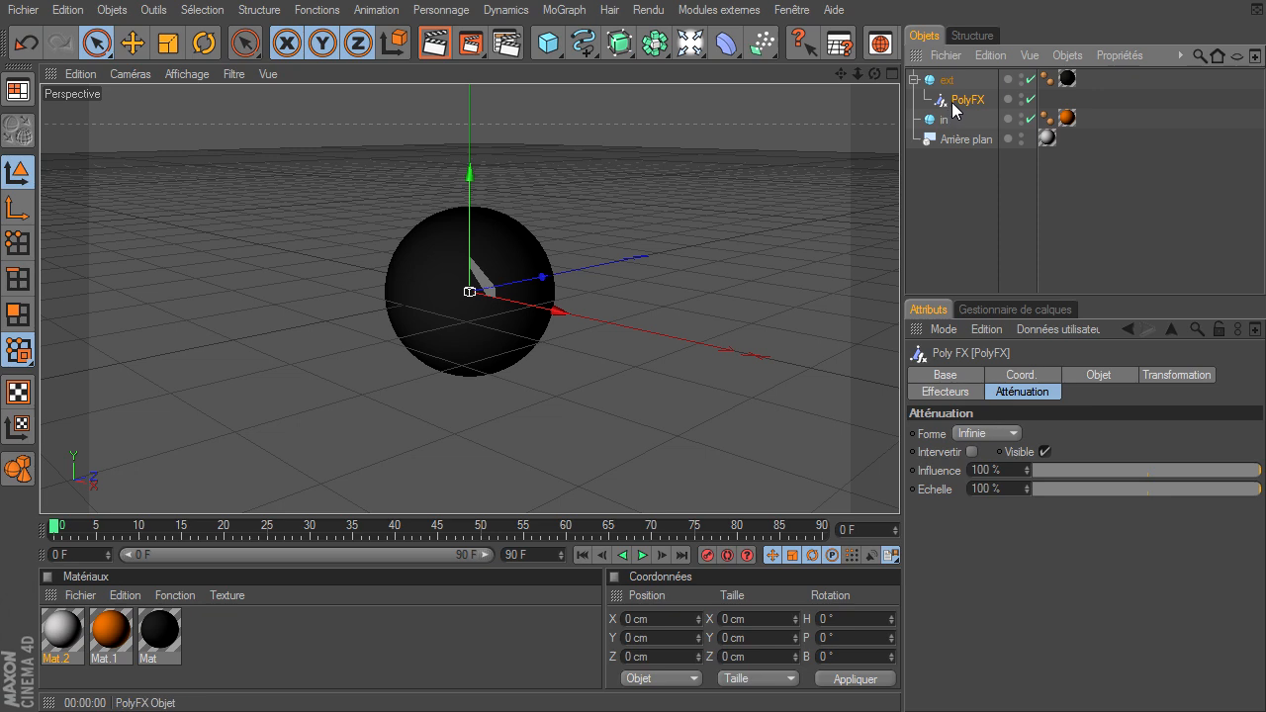
Add an Effecteur Randomisation to the PolyFX object's effectors
{"action": "left_click", "coordinate": [946, 391]}
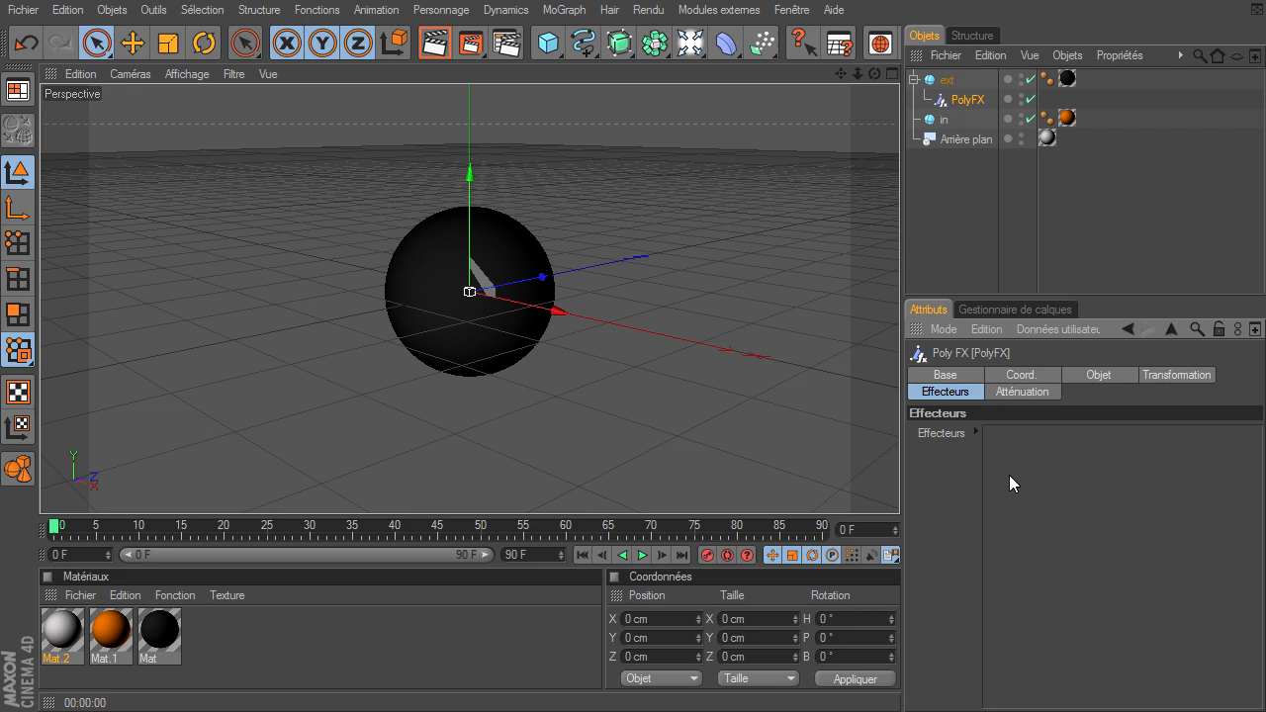
{"action": "left_click", "coordinate": [562, 9]}
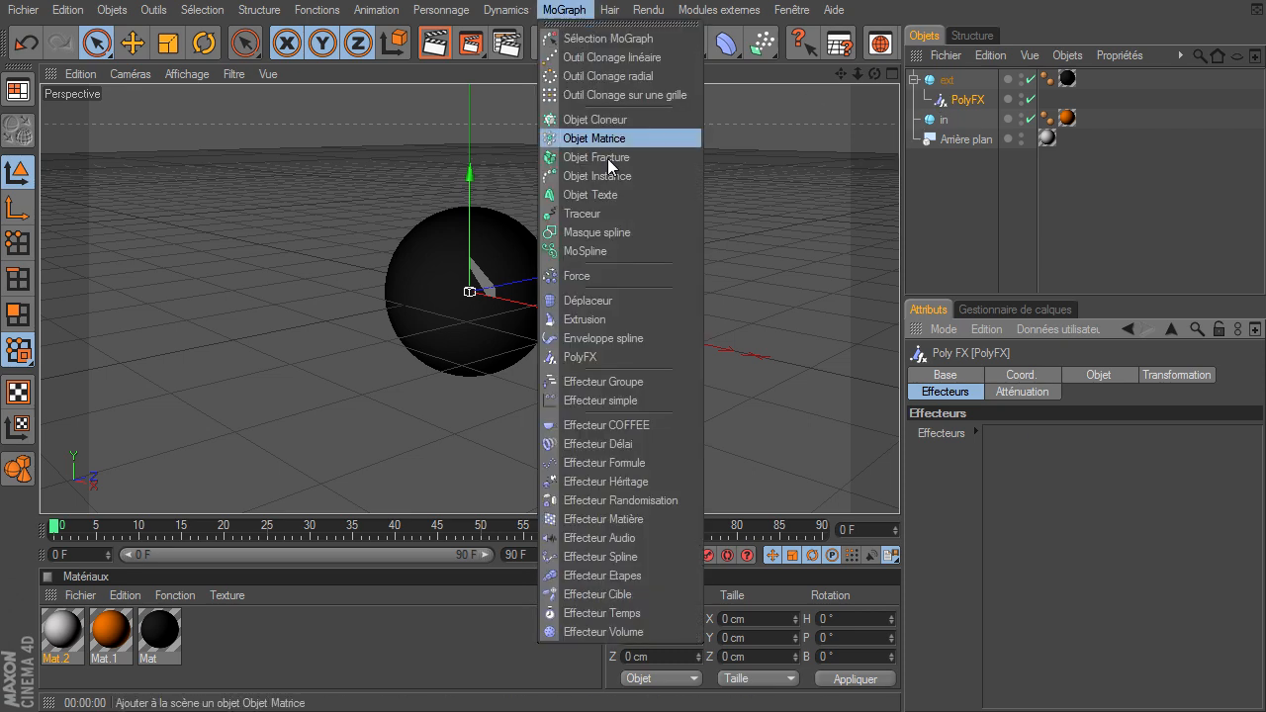
{"action": "left_click", "coordinate": [626, 499]}
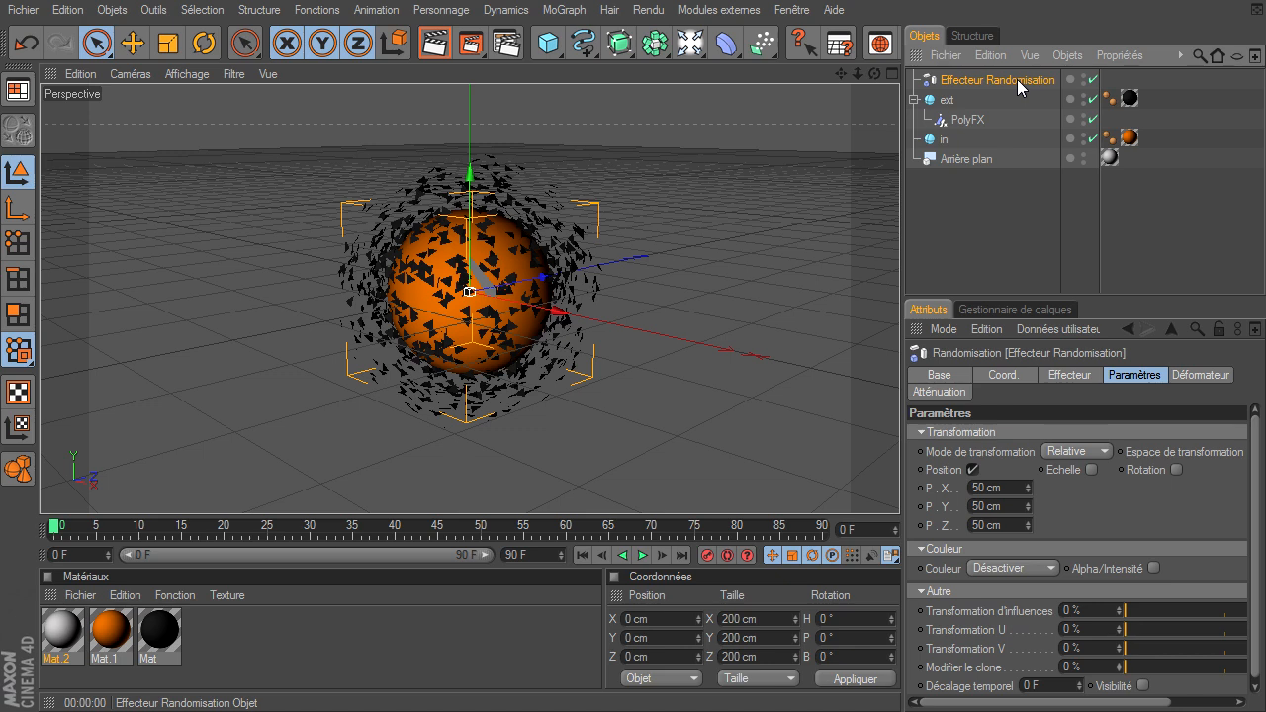
Set the falloff shape of the Effecteur Randomisation to Linéaire
{"action": "left_click", "coordinate": [951, 393]}
{"action": "left_click", "coordinate": [967, 434]}
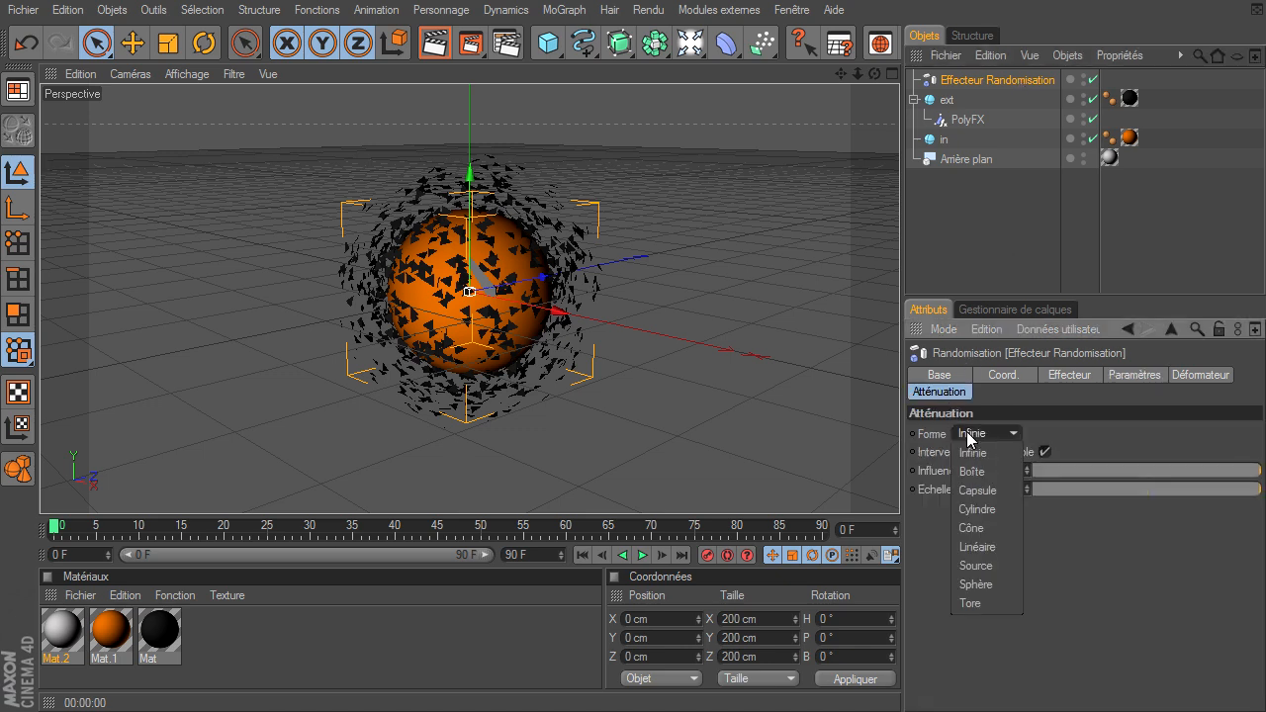
{"action": "left_click", "coordinate": [975, 546]}
Try moving the Effecteur Randomisation along the Z axis to test its linear falloff, and undo the move
{"action": "left_click_drag", "start_coordinate": [874, 73], "coordinate": [899, 489]}
{"action": "mouse_move", "coordinate": [581, 293]}
{"action": "left_mouse_down"}
{"action": "mouse_move", "coordinate": [904, 490]}
{"action": "mouse_move", "coordinate": [573, 291]}
{"action": "left_mouse_up"}
{"action": "key", "text": "ctrl+z"}
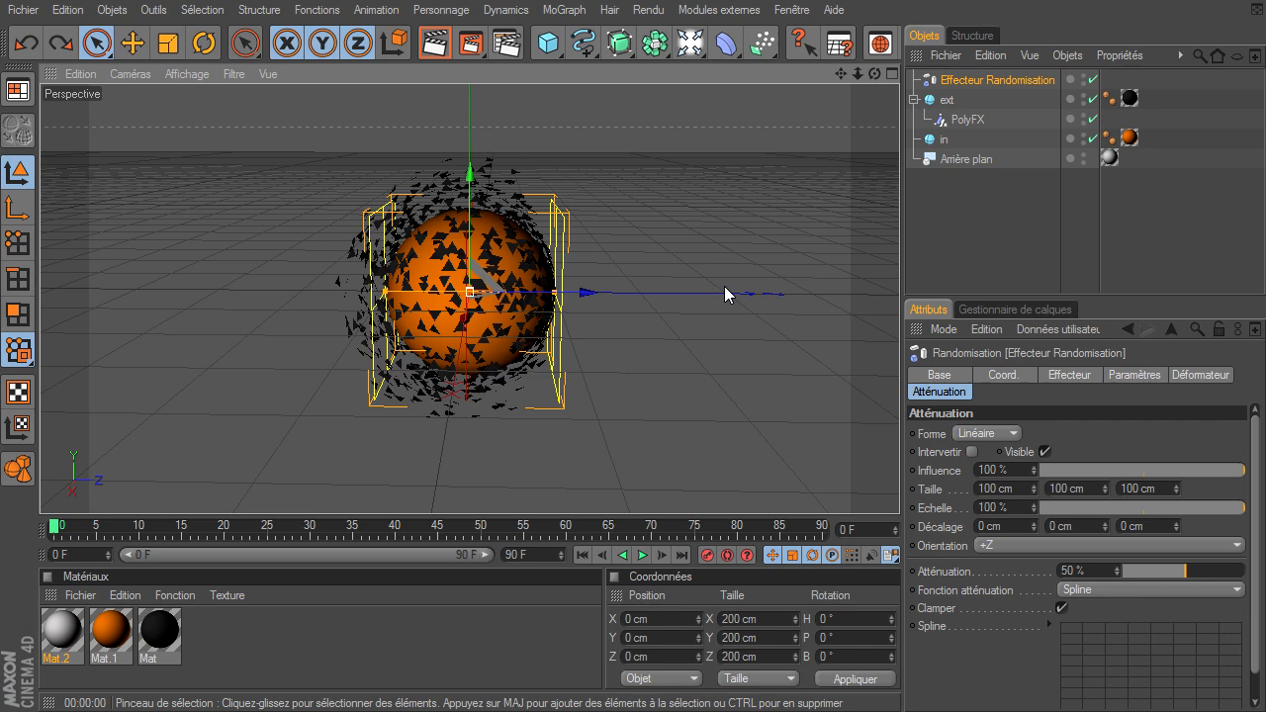
Add an Effecteur simple to the PolyFX object's effectors
{"action": "left_click", "coordinate": [961, 120]}
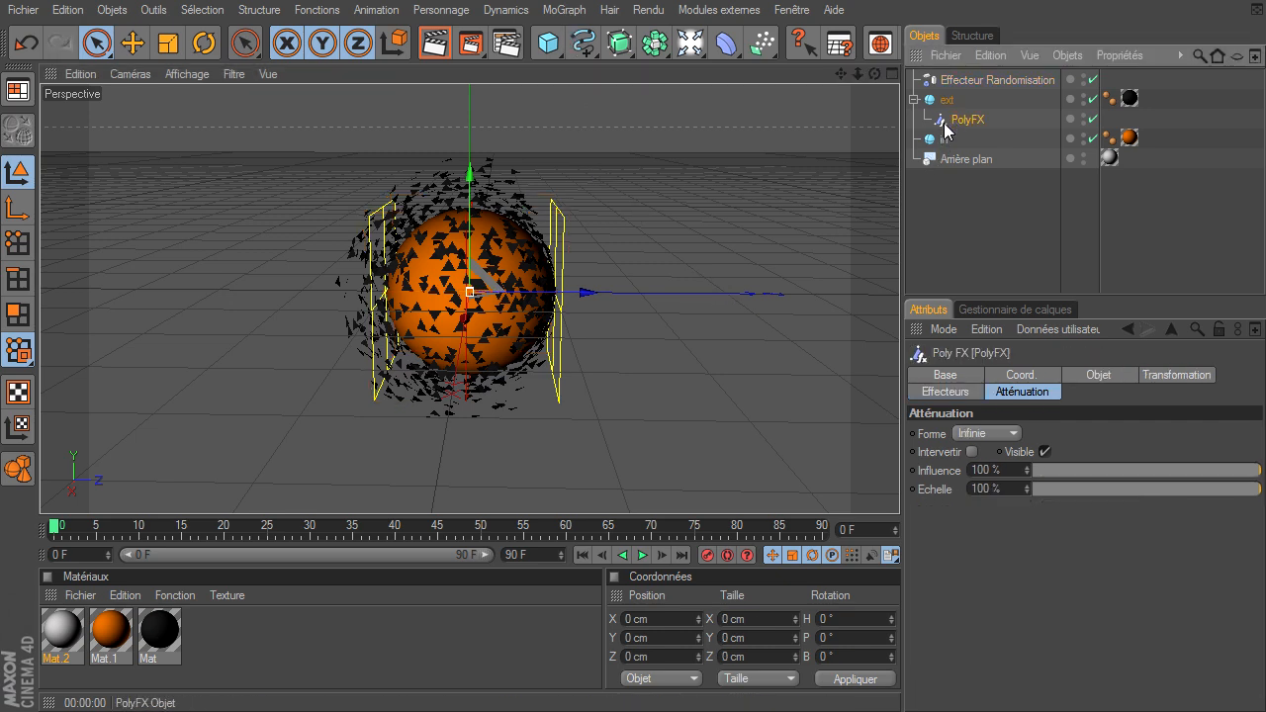
{"action": "left_click", "coordinate": [562, 10]}
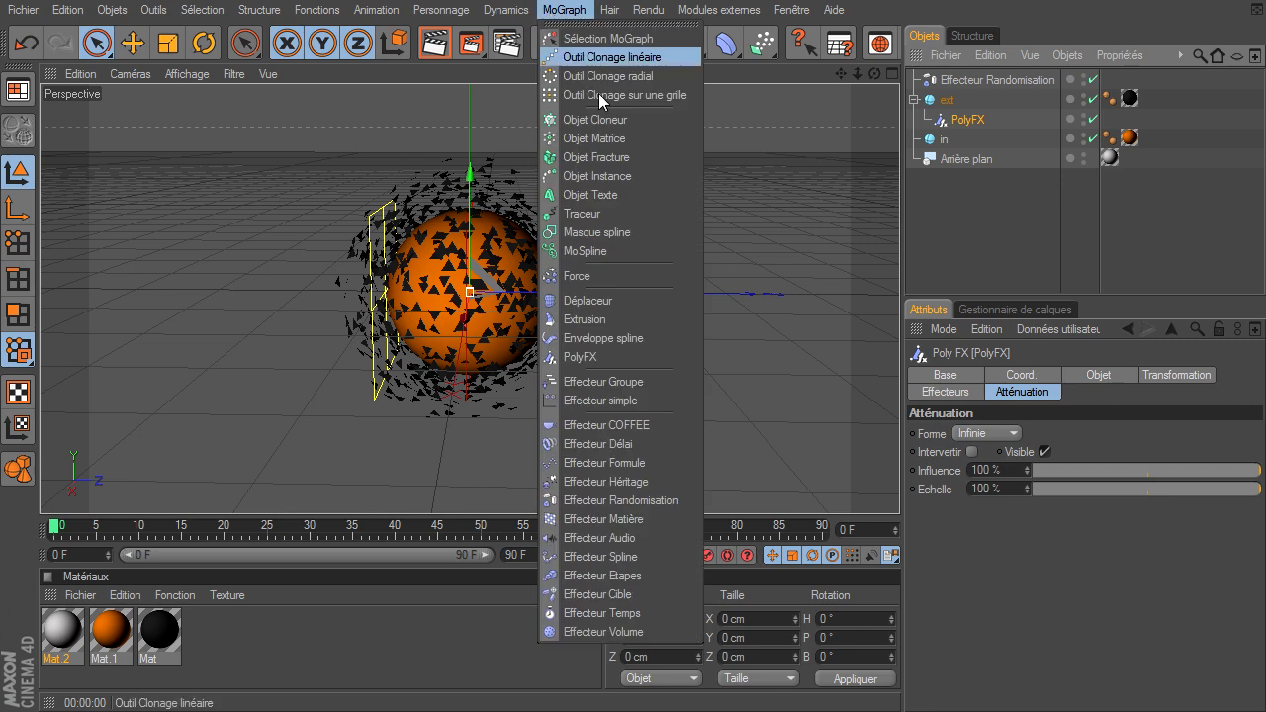
{"action": "left_click", "coordinate": [600, 397]}
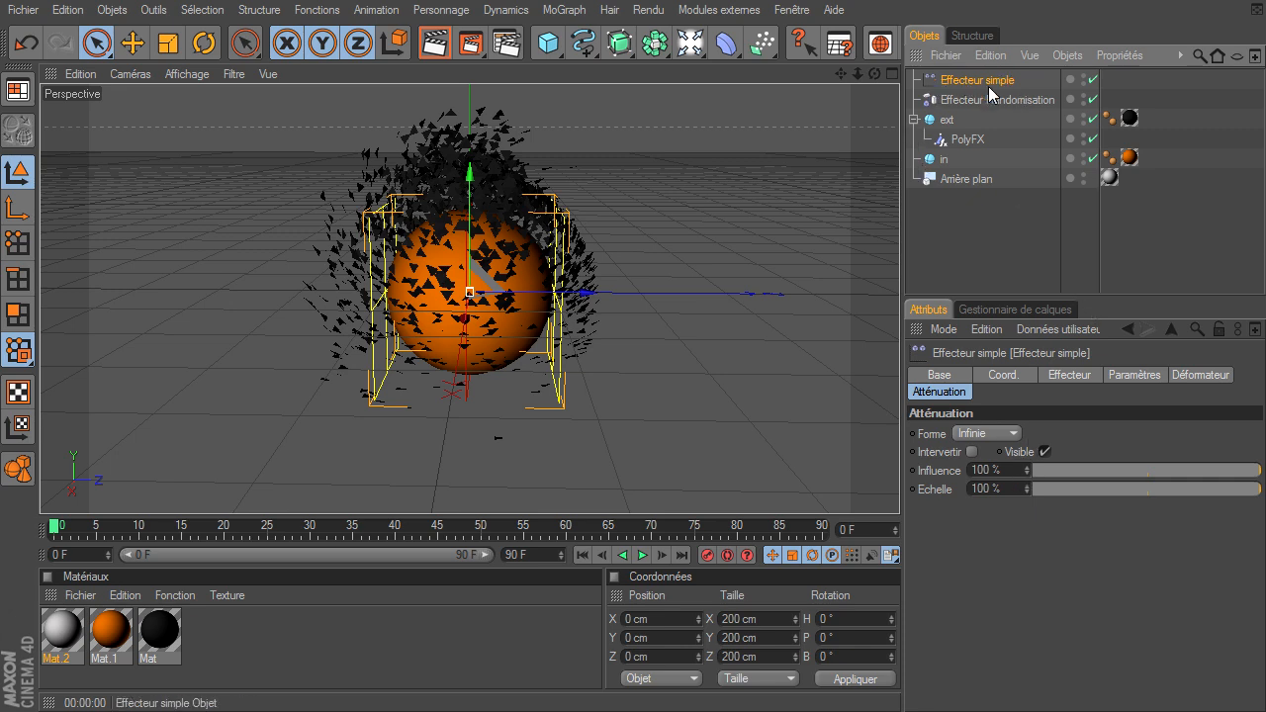
Set the Effecteur simple's Y position offset to 0 cm and turn off its Position transformation
{"action": "left_click", "coordinate": [1113, 375]}
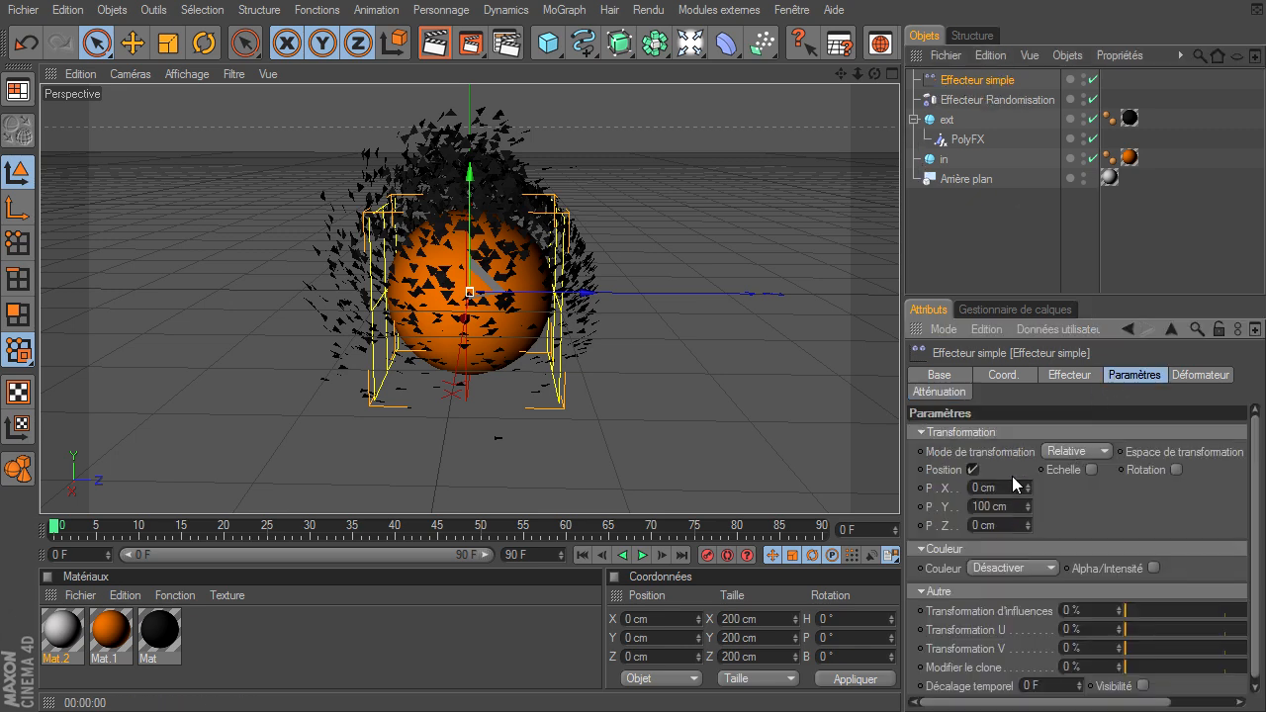
{"action": "left_click_drag", "start_coordinate": [1014, 504], "coordinate": [806, 505]}
{"action": "type", "text": "0"}
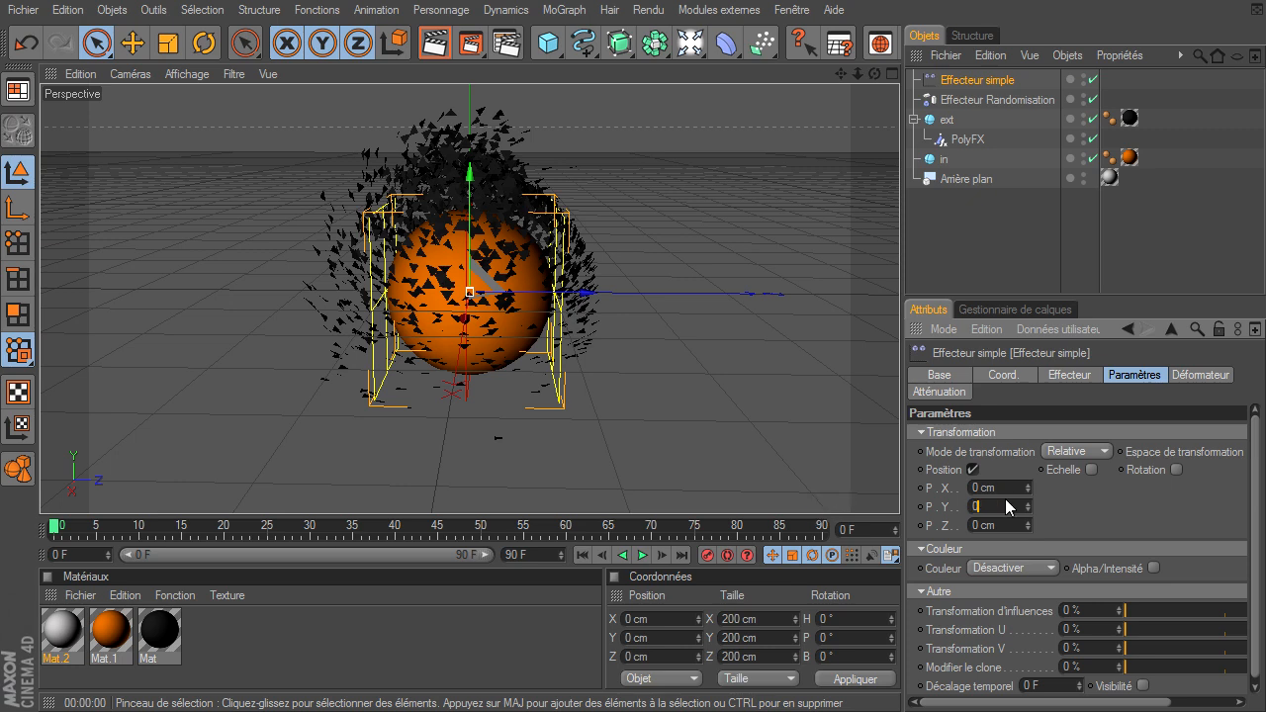
{"action": "key", "text": "Return"}
{"action": "left_click", "coordinate": [973, 470]}
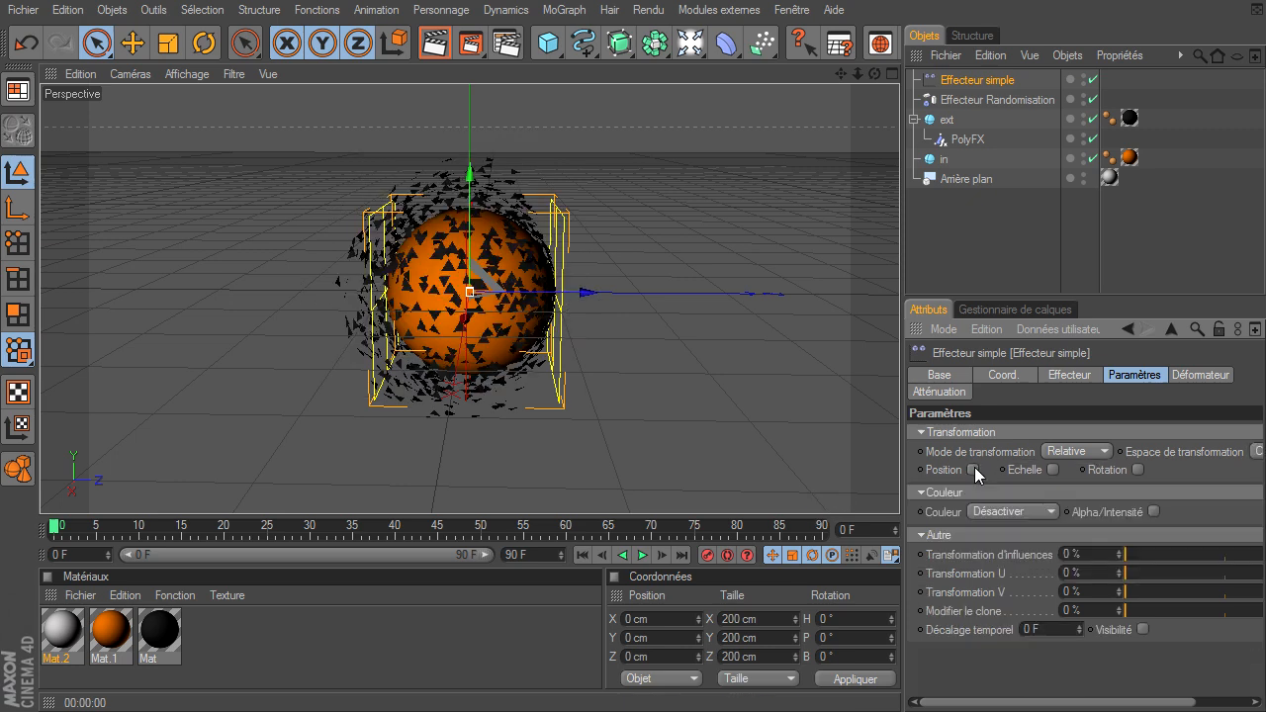
Turn on uniform scale for the Effecteur simple and set the scale to -1
{"action": "left_click", "coordinate": [1055, 471]}
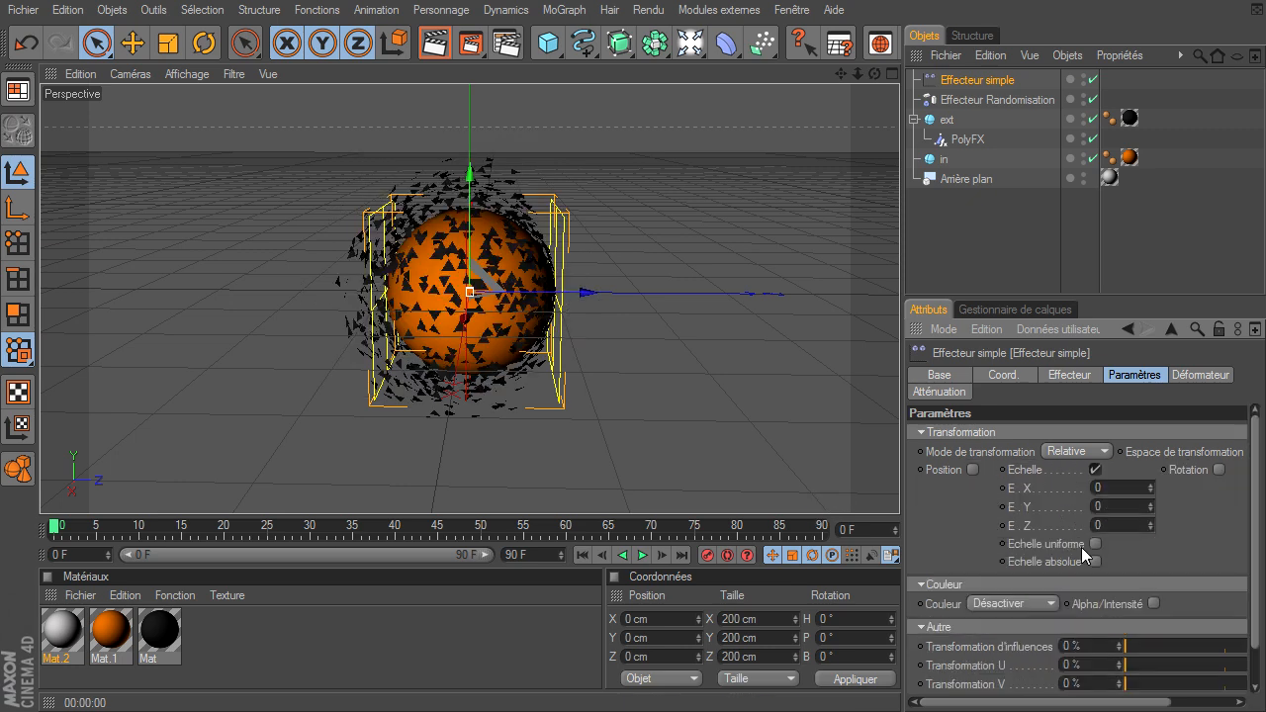
{"action": "left_click", "coordinate": [1095, 544]}
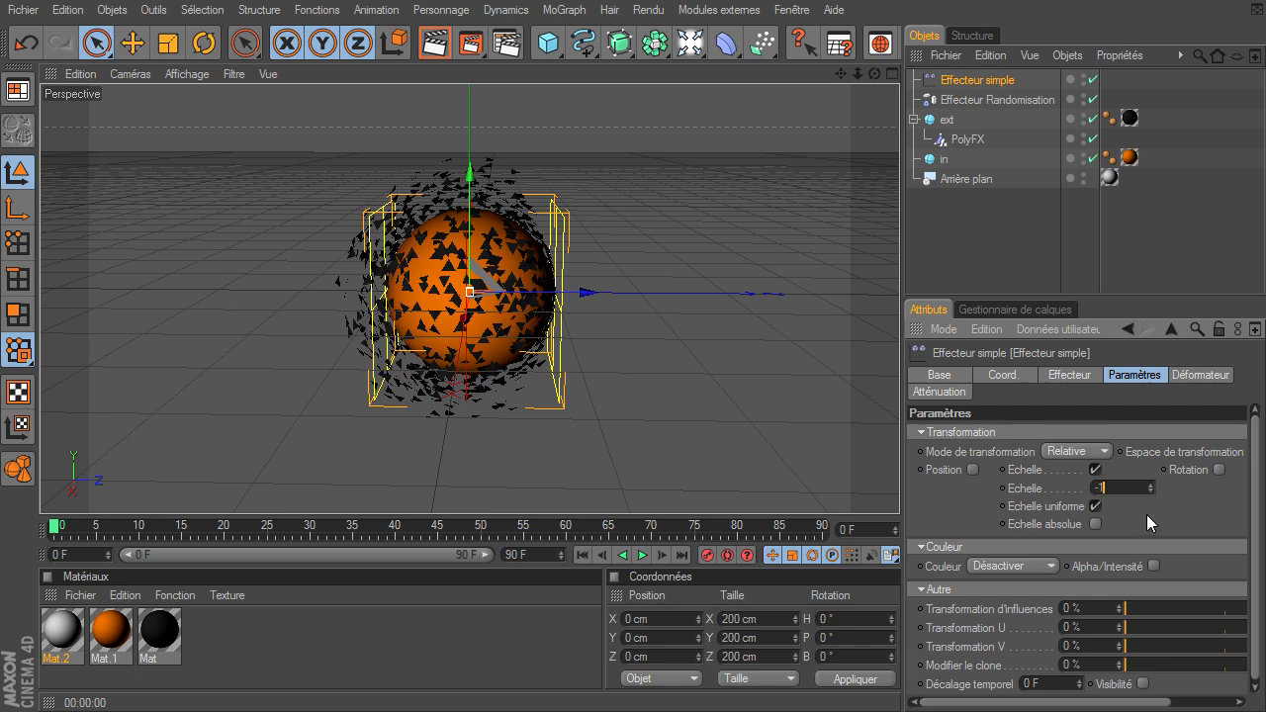
{"action": "key", "text": "Return"}
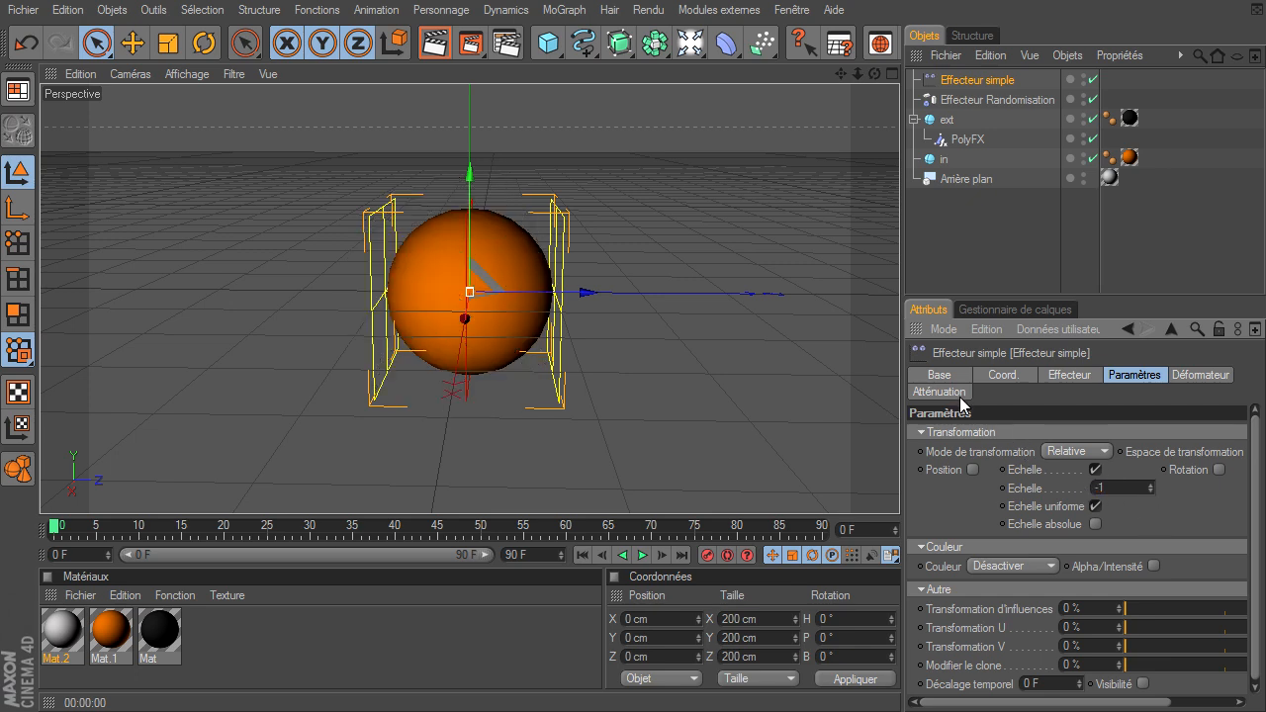
Set the falloff shape of the Effecteur simple to Linéaire
{"action": "left_click", "coordinate": [959, 391]}
{"action": "left_click", "coordinate": [972, 433]}
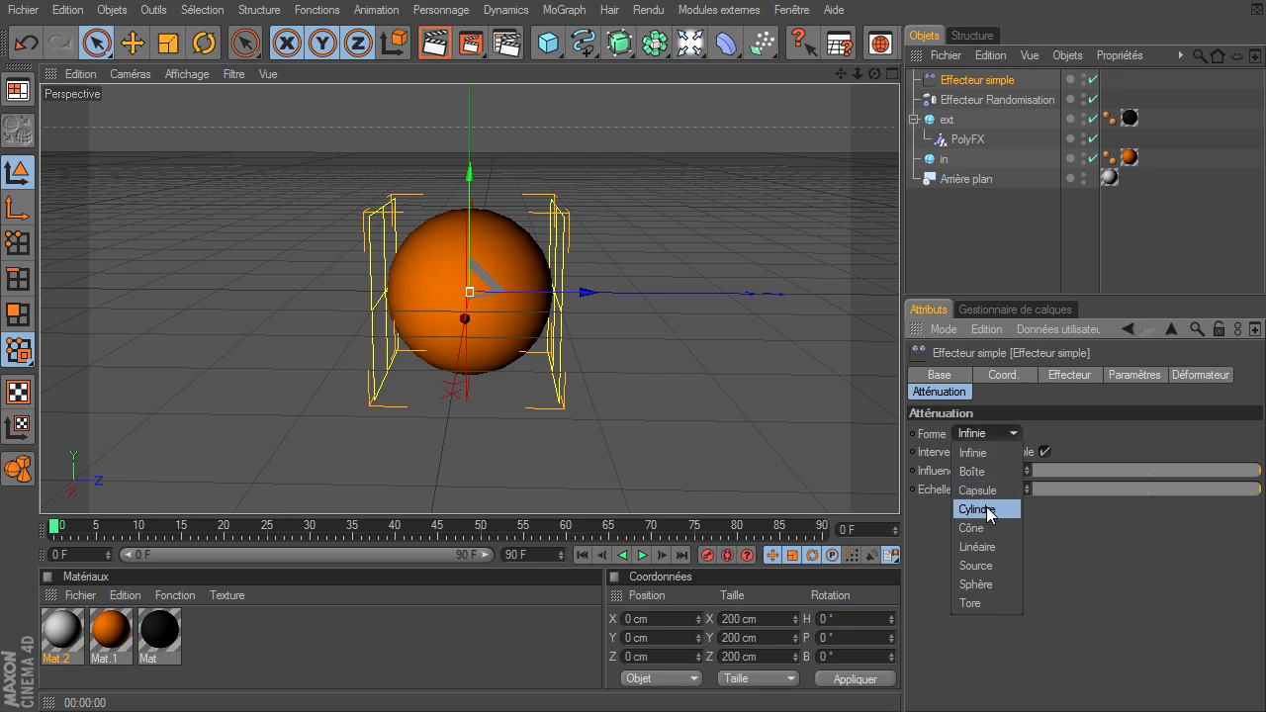
{"action": "left_click", "coordinate": [978, 547]}
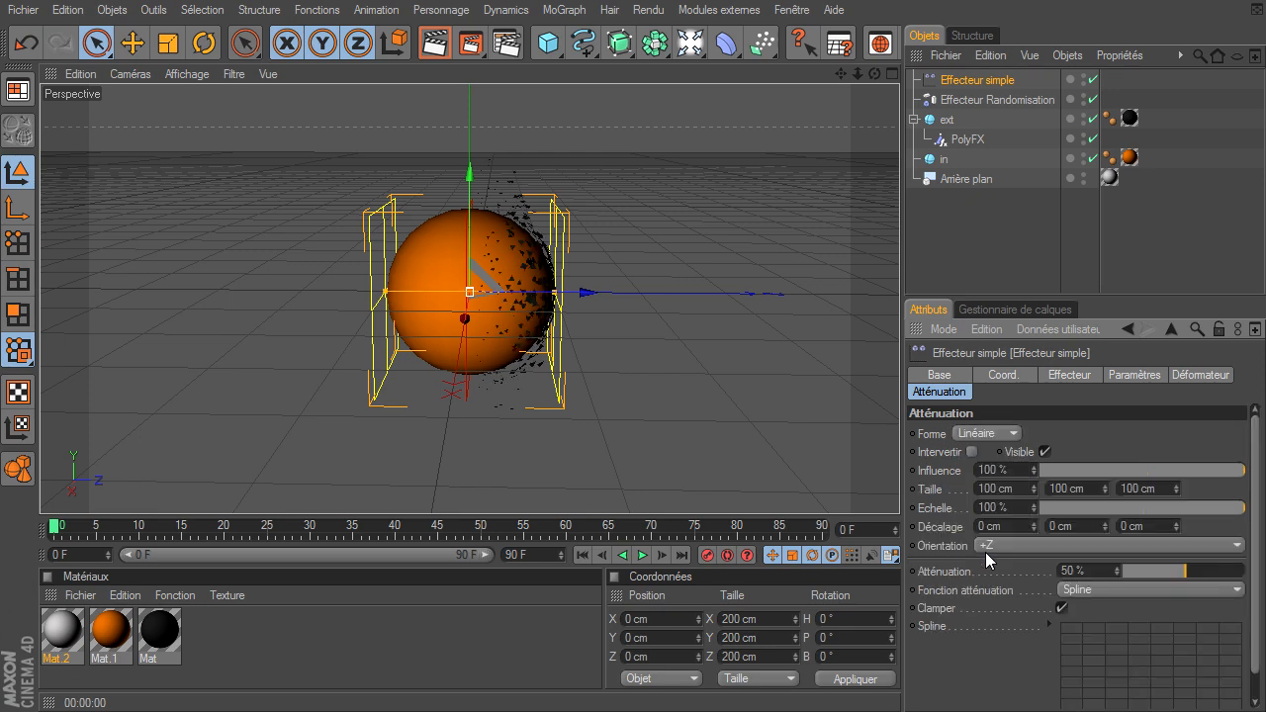
Group the Effecteur simple and the Effecteur Randomisation under a null object and rename it effecteurs
{"action": "left_click", "coordinate": [1003, 102], "text": "ctrl"}
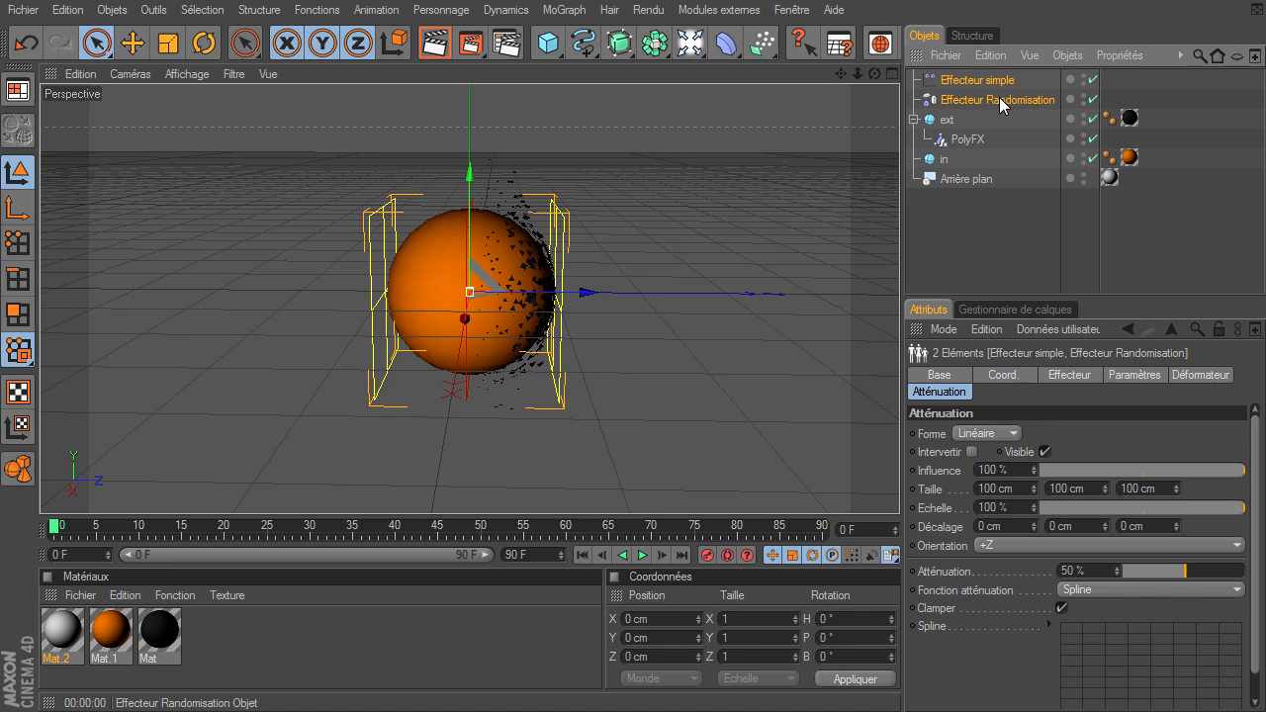
{"action": "key", "text": "alt+g"}
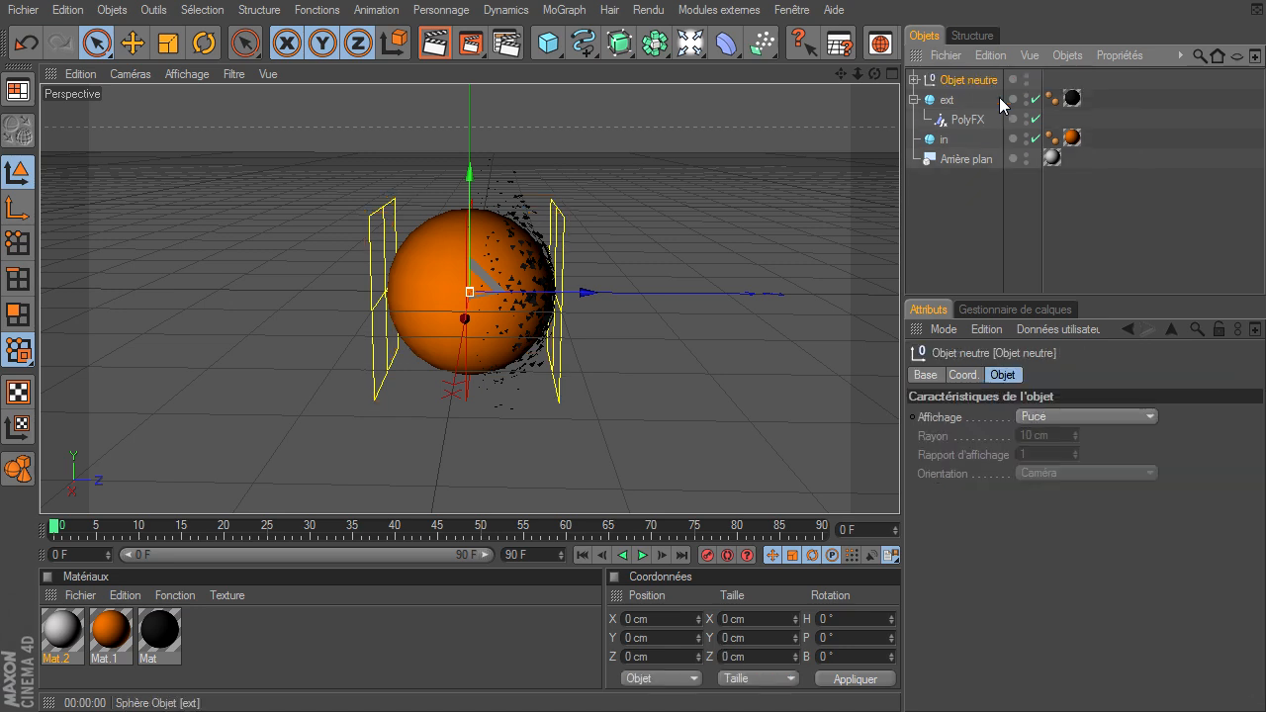
{"action": "double_click", "coordinate": [965, 83]}
{"action": "type", "text": "effecteurs"}
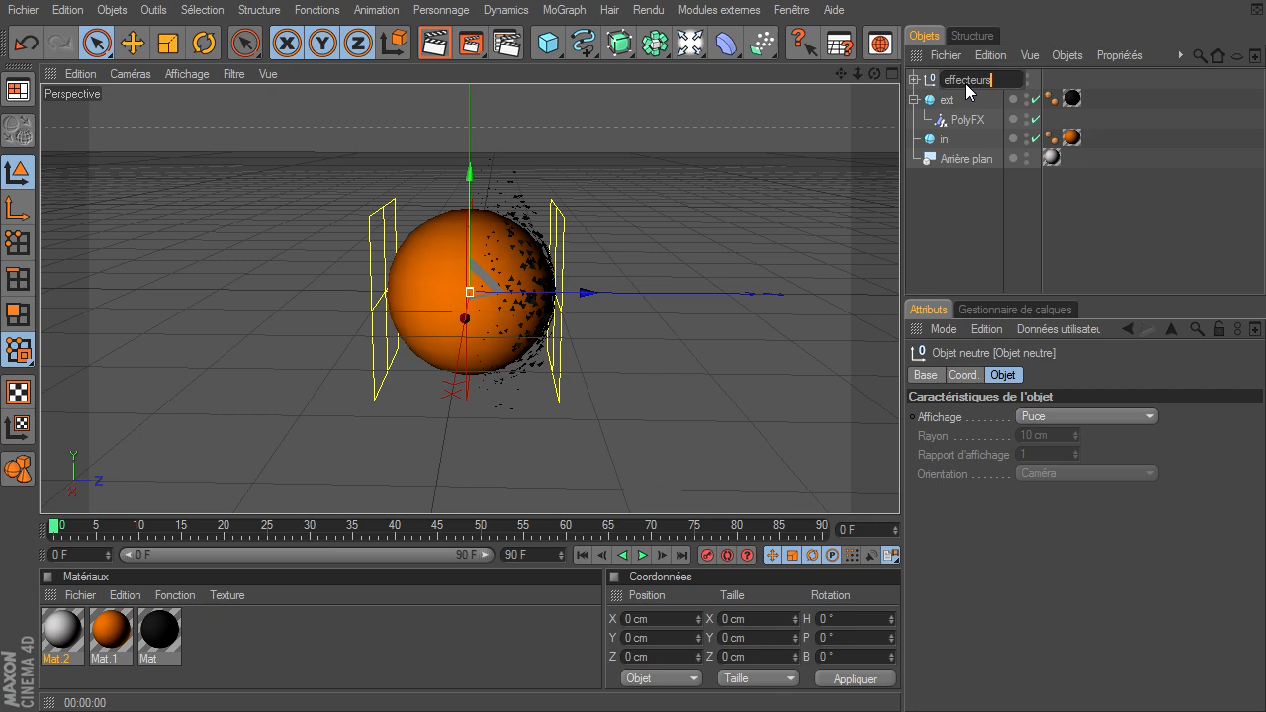
{"action": "key", "text": "Return"}
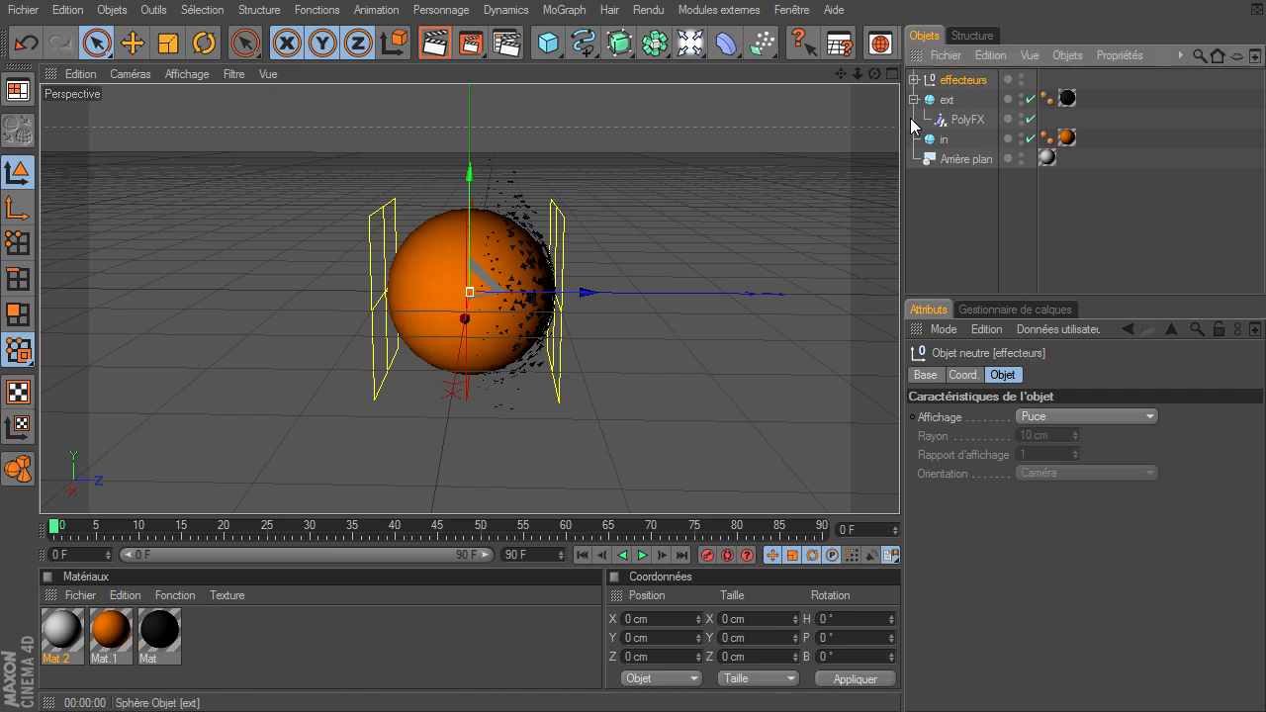
Move the effecteurs null along the Z axis to about -117 cm and inspect the breaking polygons from several angles
{"action": "left_click_drag", "start_coordinate": [585, 292], "coordinate": [539, 293]}
{"action": "left_click_drag", "start_coordinate": [893, 493], "coordinate": [896, 490]}
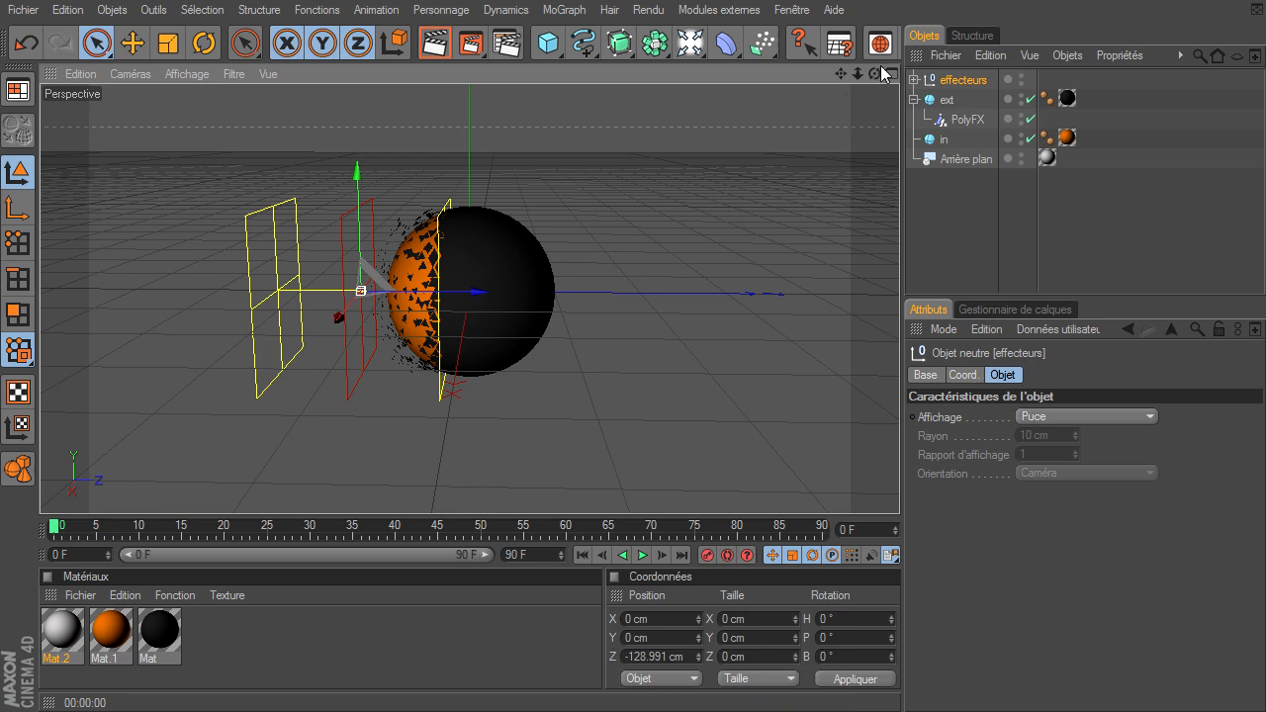
{"action": "mouse_move", "coordinate": [876, 73]}
{"action": "left_mouse_down"}
{"action": "mouse_move", "coordinate": [899, 489]}
{"action": "mouse_move", "coordinate": [873, 87]}
{"action": "left_mouse_up"}
{"action": "left_click_drag", "start_coordinate": [472, 285], "coordinate": [898, 489]}
{"action": "left_click_drag", "start_coordinate": [858, 74], "coordinate": [899, 489]}
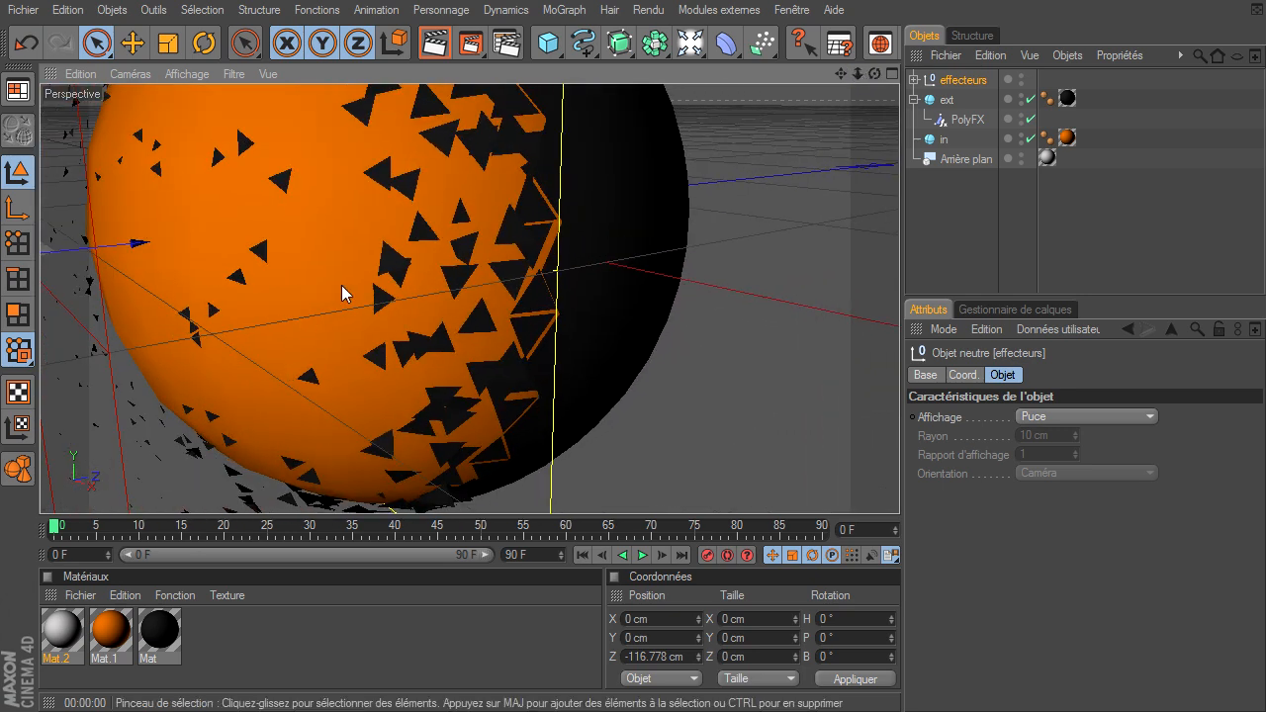
{"action": "left_click_drag", "start_coordinate": [874, 74], "coordinate": [899, 490]}
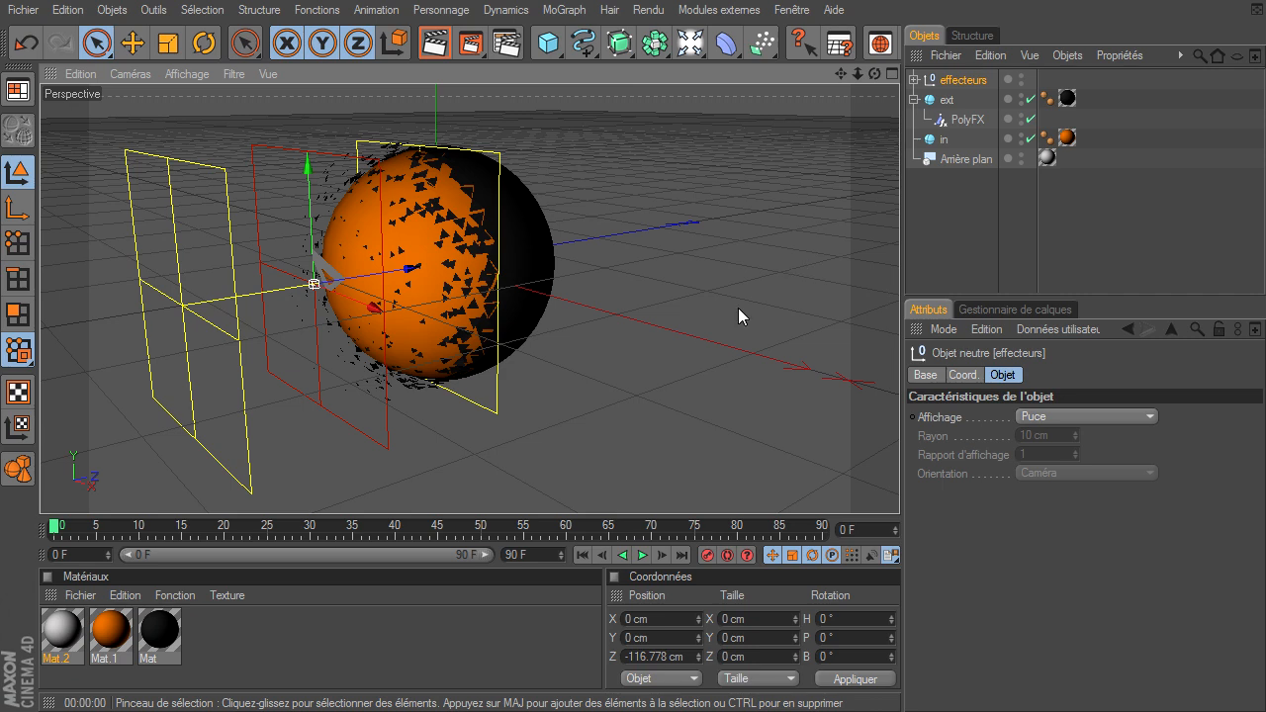
Add an Explosion FX deformer and make it a child of the ext sphere
{"action": "left_click", "coordinate": [726, 44]}
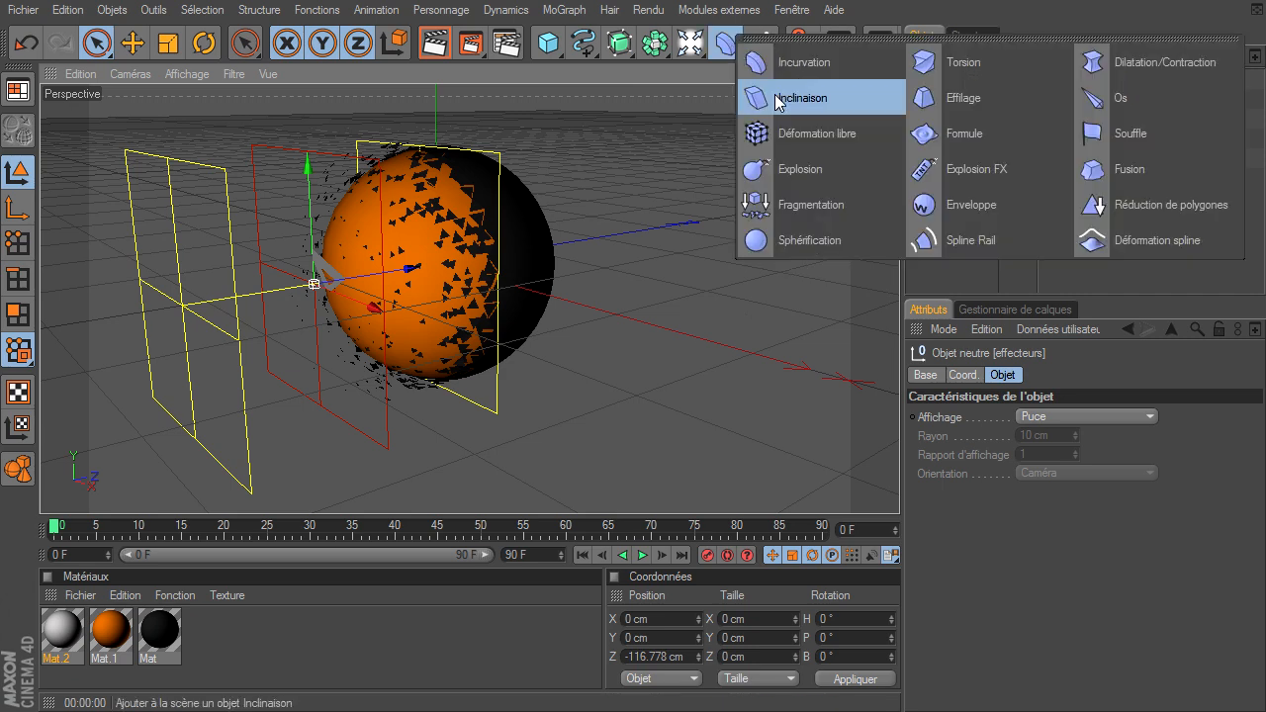
{"action": "left_click", "coordinate": [1001, 168]}
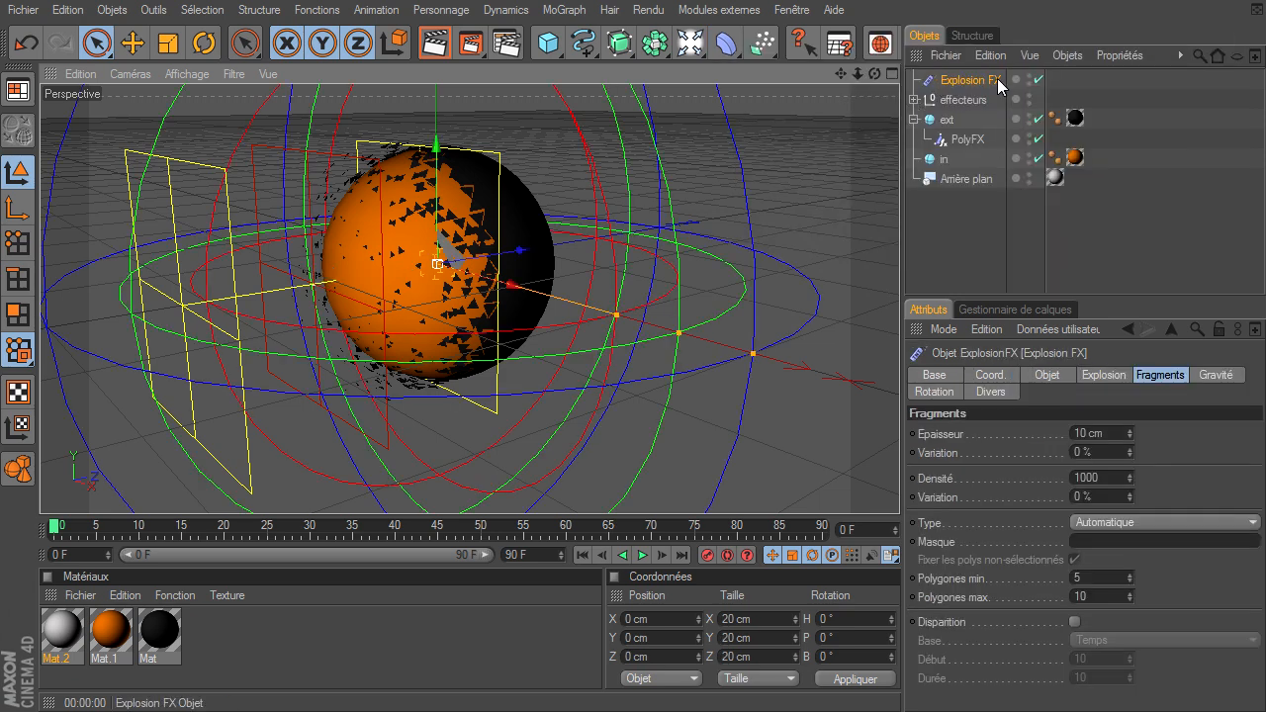
{"action": "left_click", "coordinate": [1164, 374]}
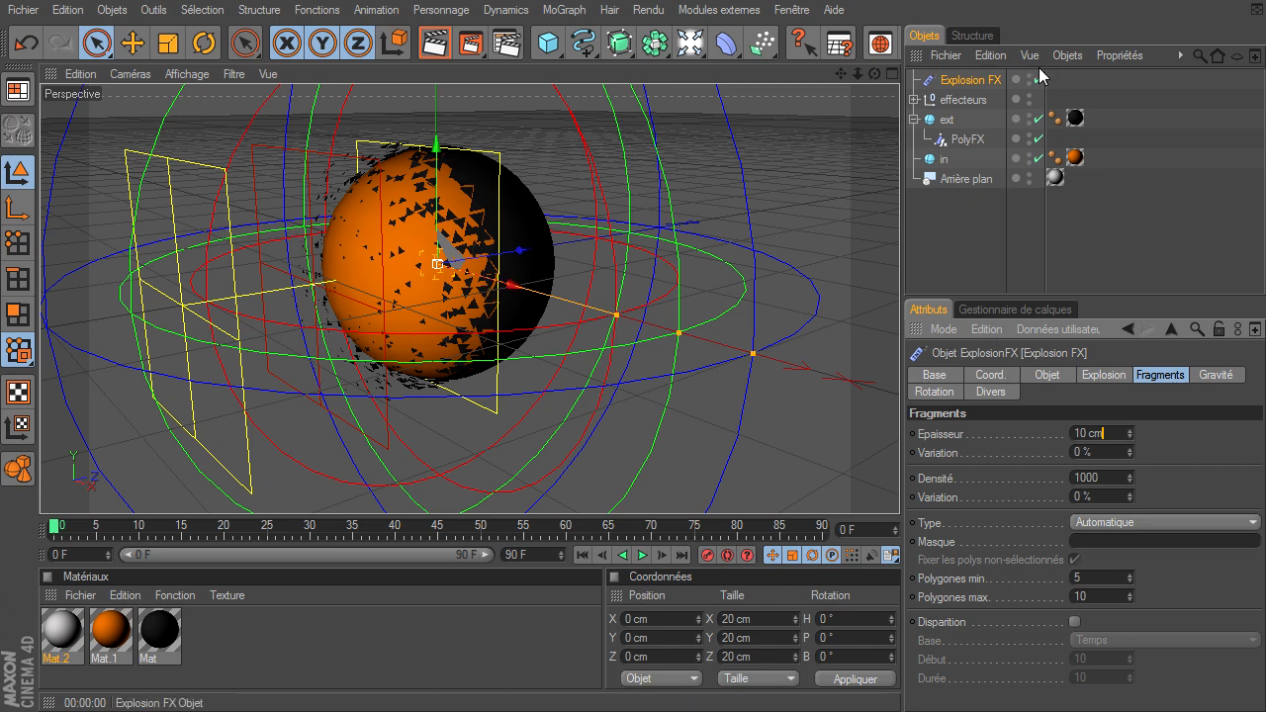
{"action": "left_click", "coordinate": [976, 85]}
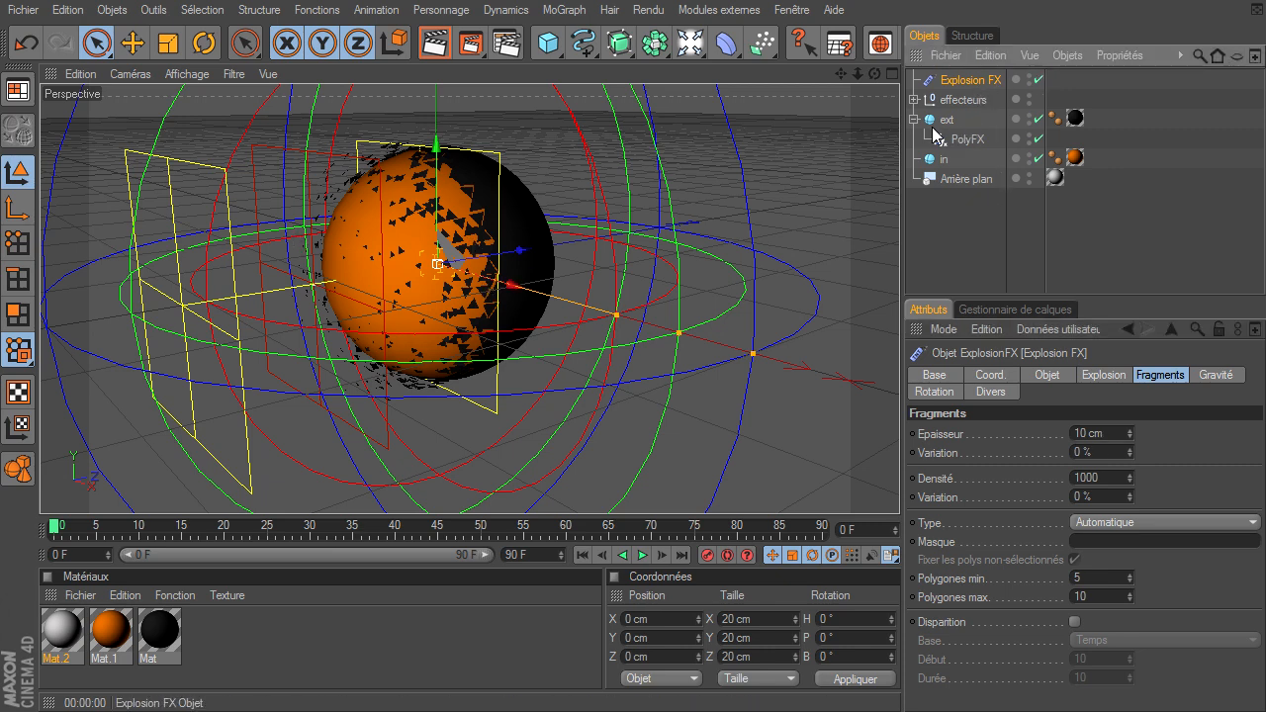
{"action": "left_click_drag", "start_coordinate": [948, 129], "coordinate": [947, 121]}
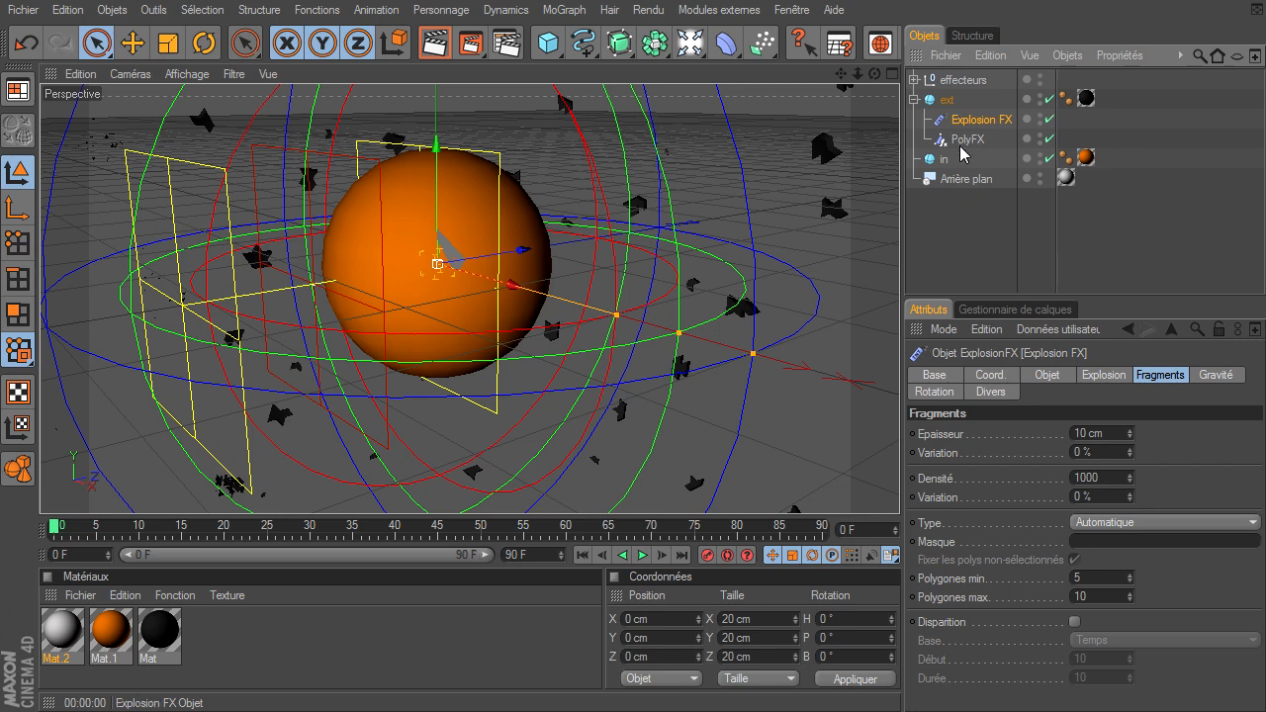
Reorder the ext sphere's children so that PolyFX sits above Explosion FX
{"action": "left_click_drag", "start_coordinate": [970, 142], "coordinate": [981, 122]}
{"action": "left_click", "coordinate": [948, 102]}
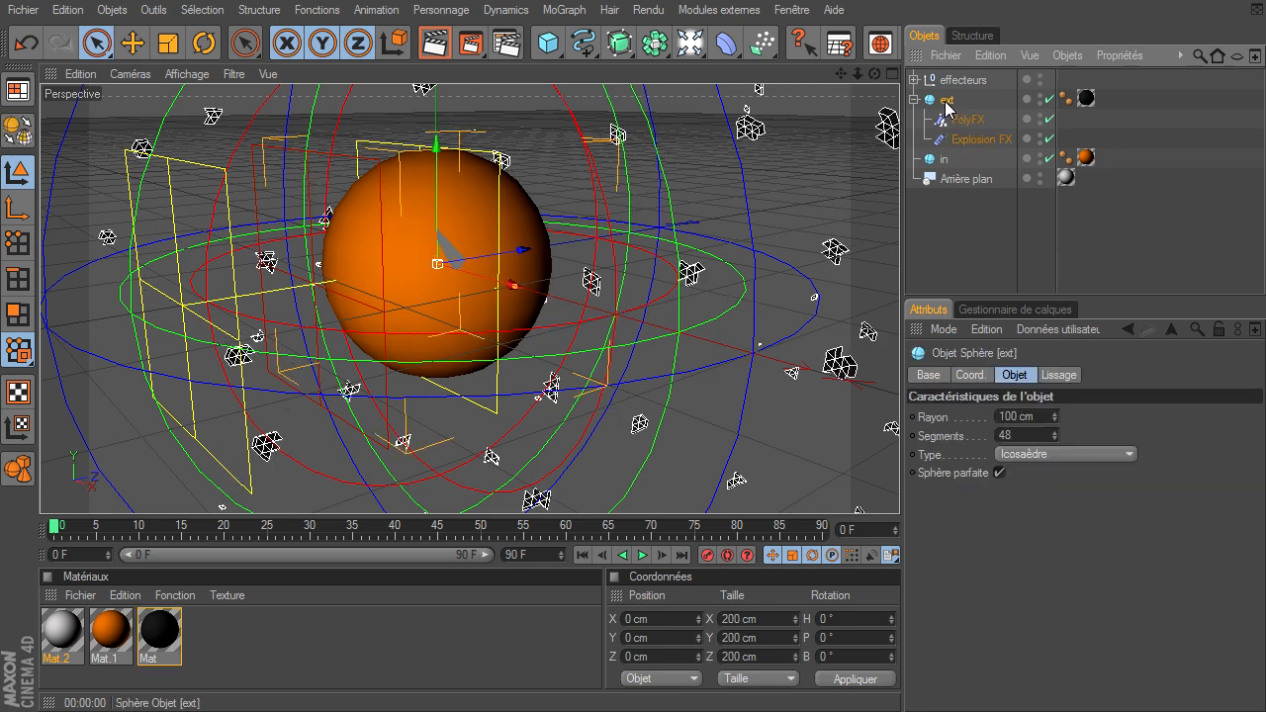
{"action": "left_click", "coordinate": [968, 119]}
Move the Explosion FX deformer far away from the spheres along the Z axis, to about 4138 cm
{"action": "left_click", "coordinate": [968, 142]}
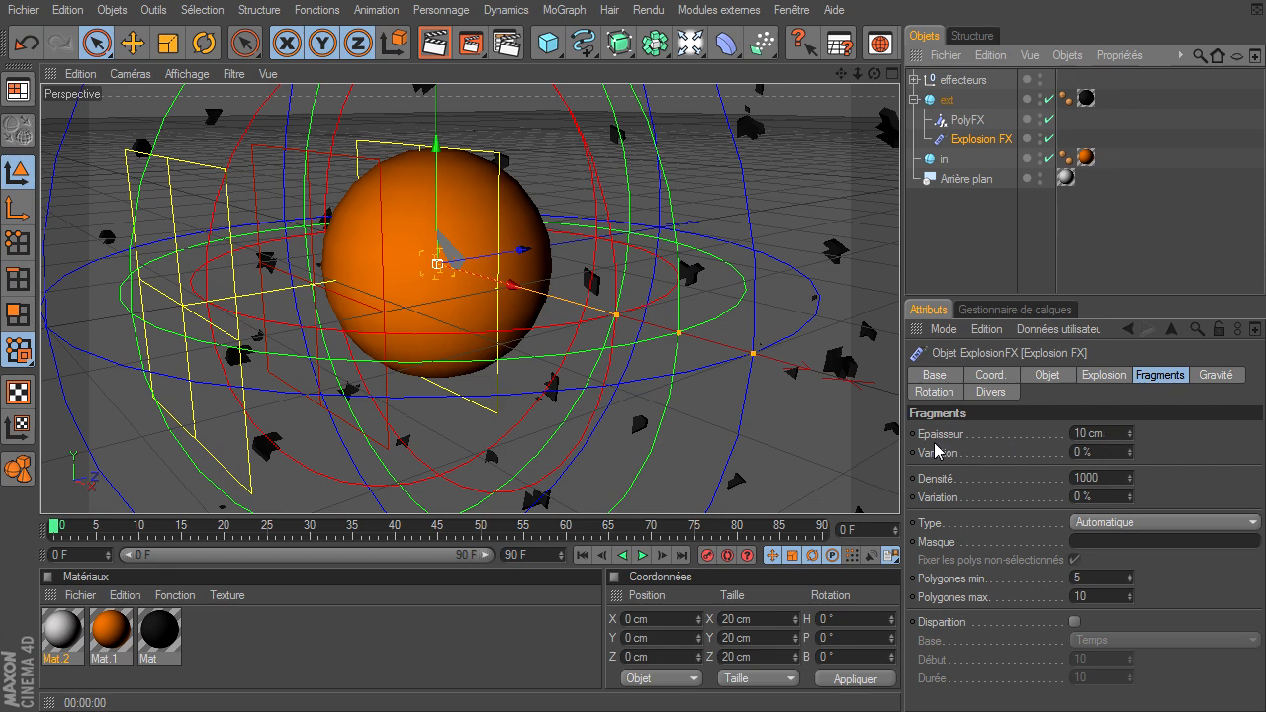
{"action": "left_click_drag", "start_coordinate": [875, 73], "coordinate": [781, 230]}
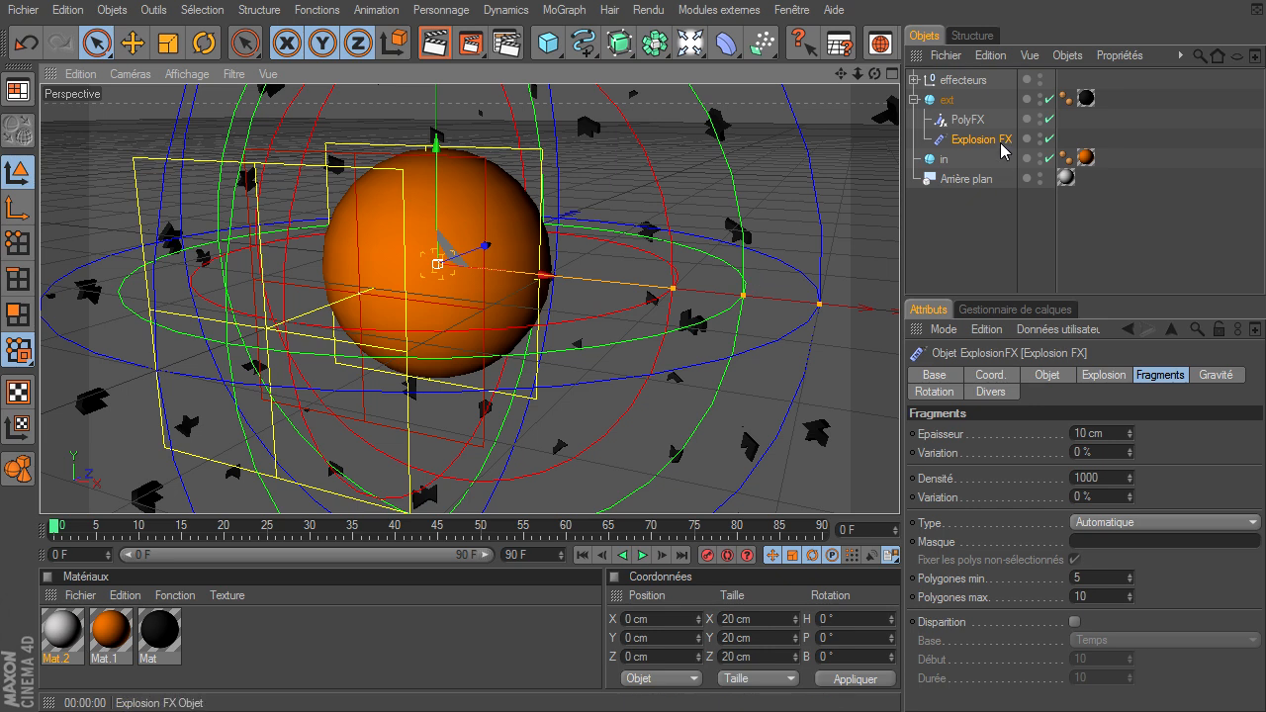
{"action": "left_click_drag", "start_coordinate": [485, 249], "coordinate": [920, 465]}
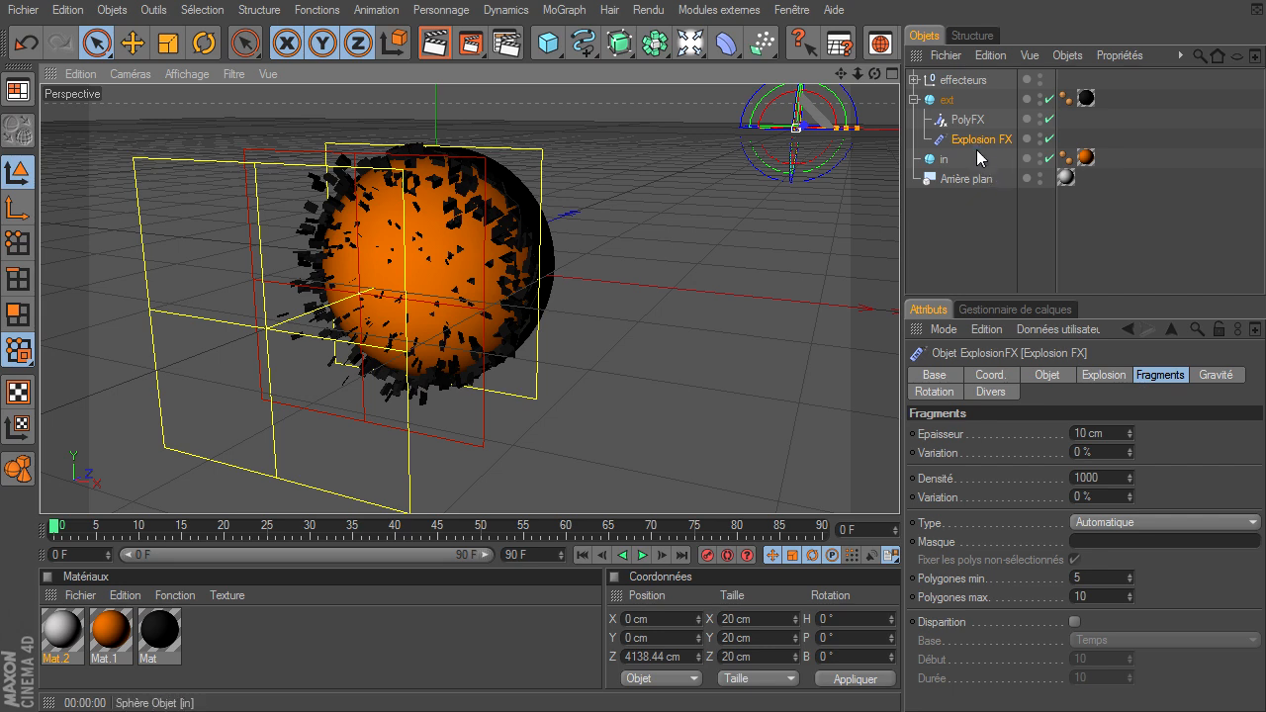
Set the fragment thickness (Epaisseur) of the Explosion FX deformer to 2 cm
{"action": "left_click", "coordinate": [1120, 432]}
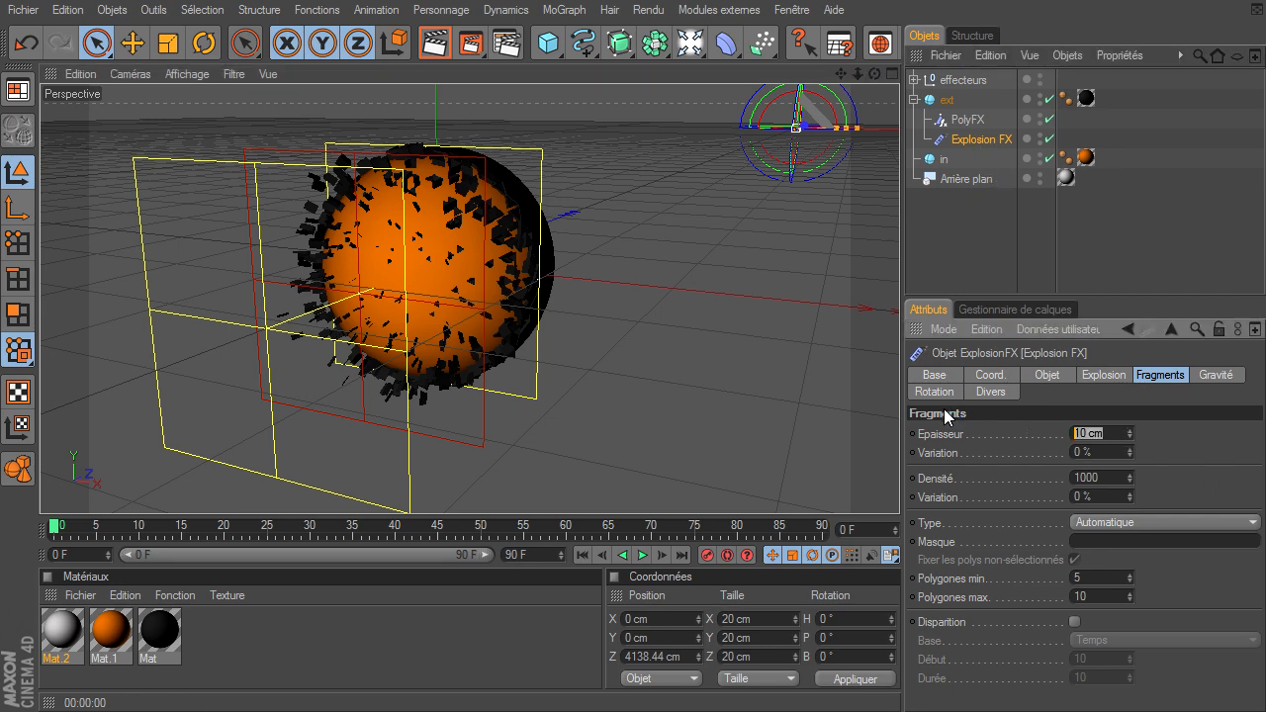
{"action": "type", "text": "2"}
{"action": "key", "text": "Return"}
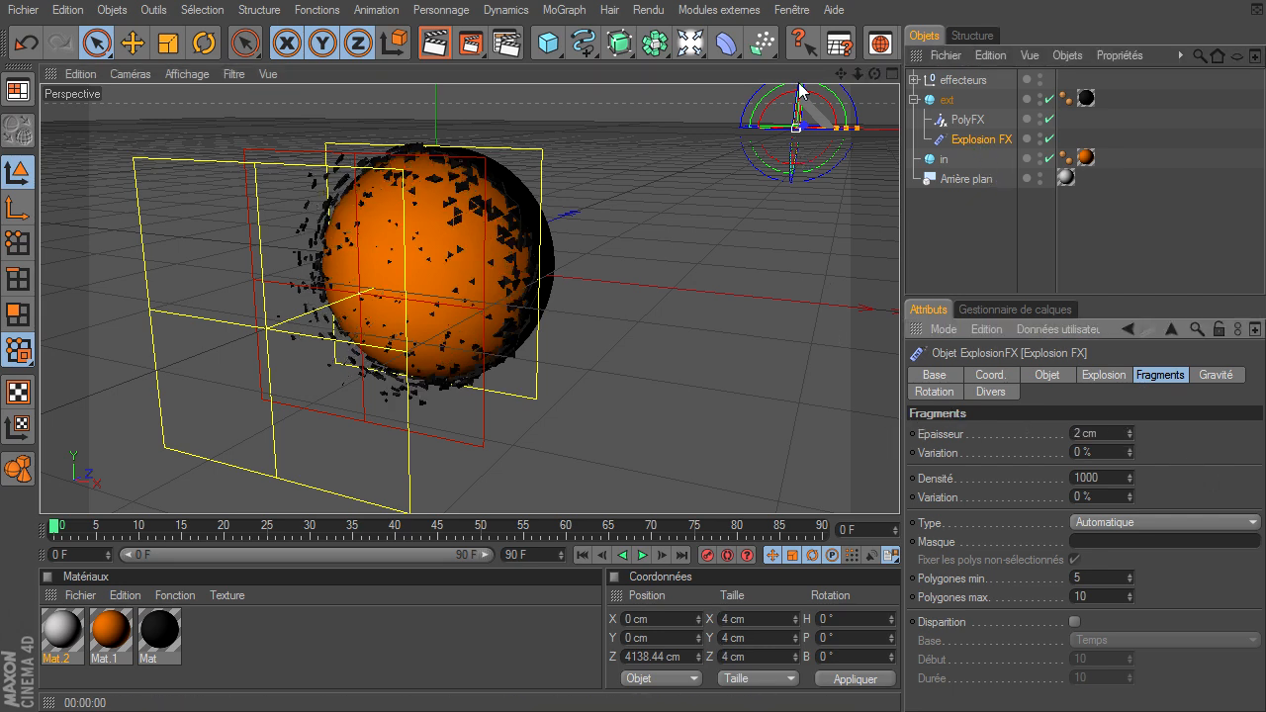
Select the ext sphere and examine its thickened fragments up close and from the side
{"action": "mouse_move", "coordinate": [841, 75]}
{"action": "left_mouse_down"}
{"action": "mouse_move", "coordinate": [895, 77]}
{"action": "mouse_move", "coordinate": [771, 77]}
{"action": "mouse_move", "coordinate": [852, 71]}
{"action": "left_mouse_up"}
{"action": "left_click", "coordinate": [952, 103]}
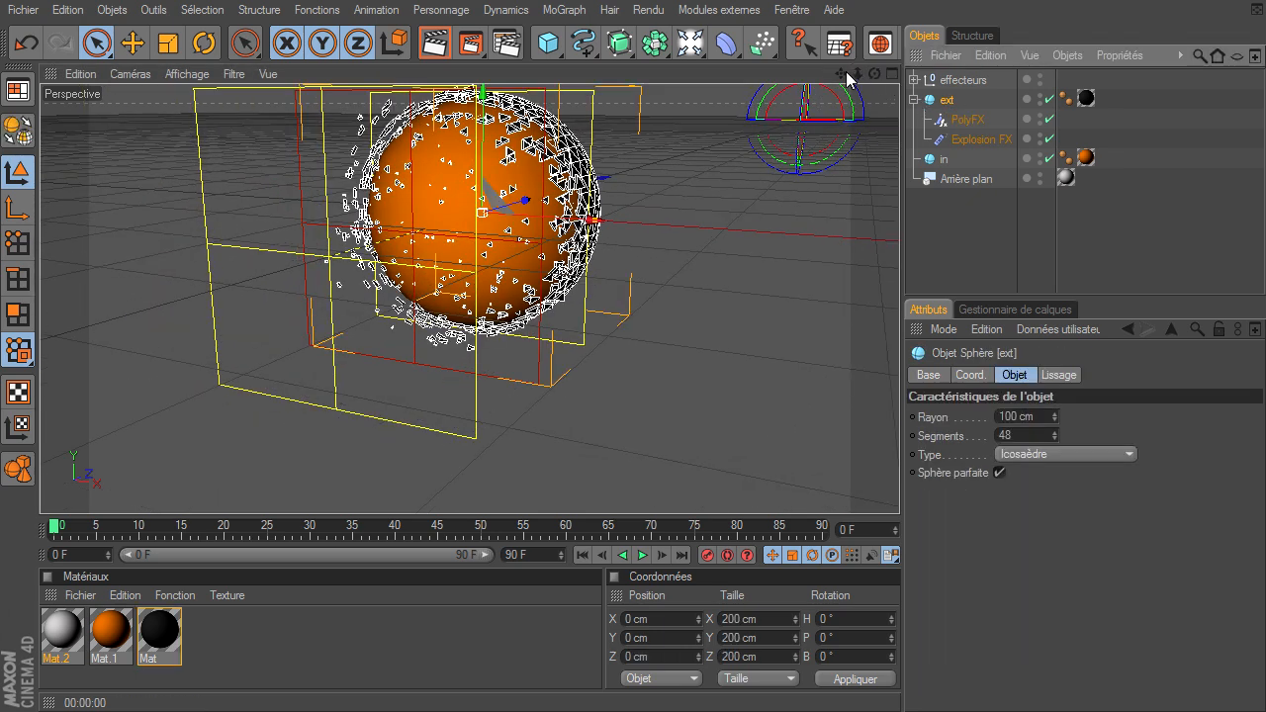
{"action": "left_click_drag", "start_coordinate": [899, 489], "coordinate": [877, 82]}
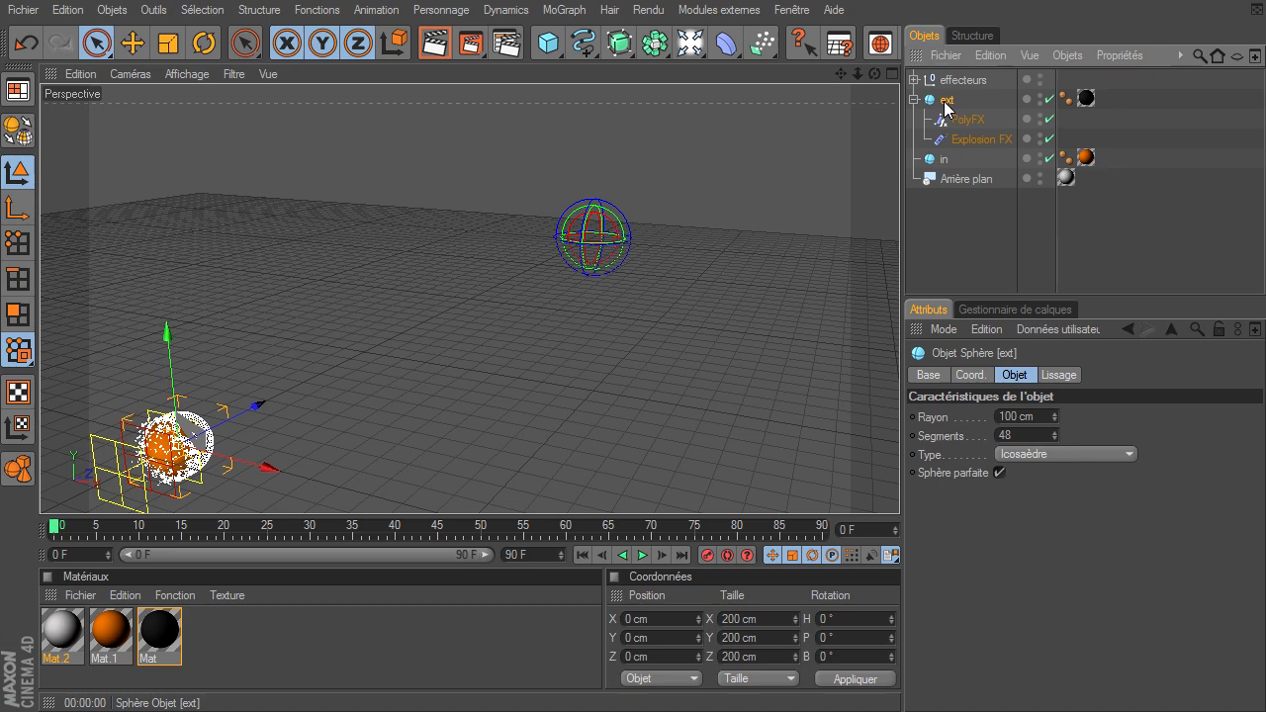
{"action": "left_click_drag", "start_coordinate": [840, 75], "coordinate": [898, 489]}
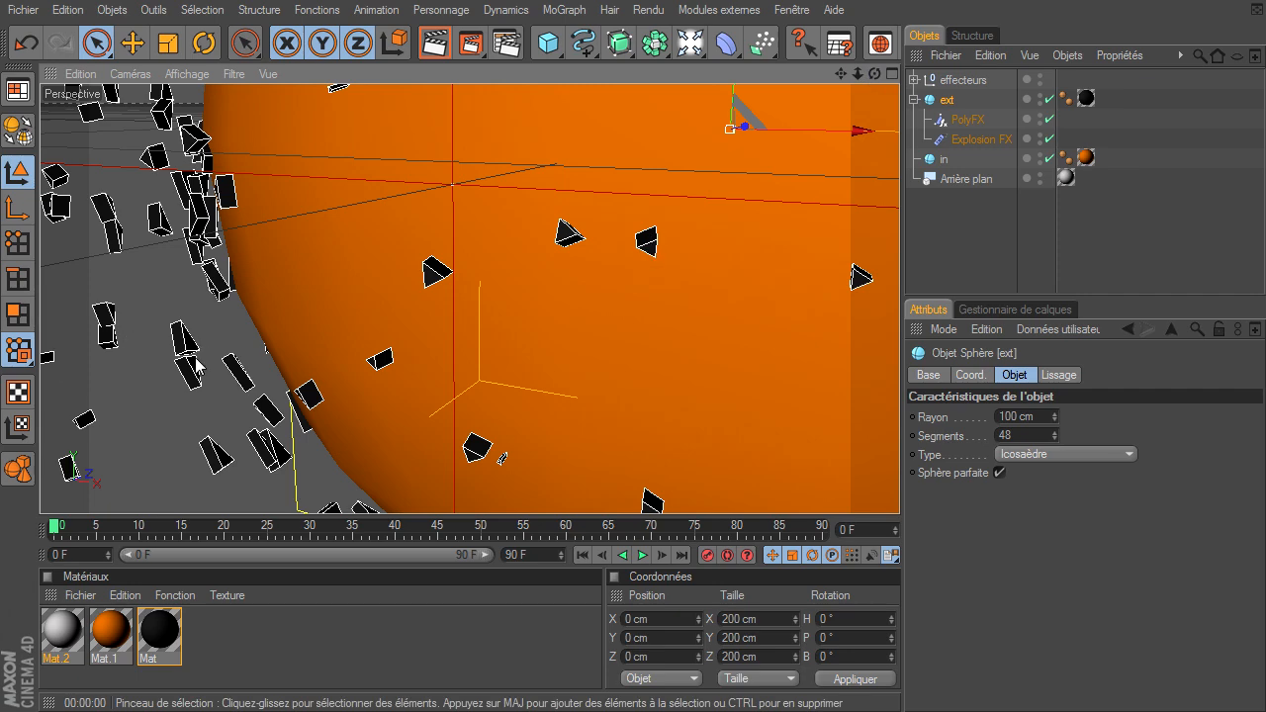
{"action": "left_click_drag", "start_coordinate": [857, 74], "coordinate": [899, 490]}
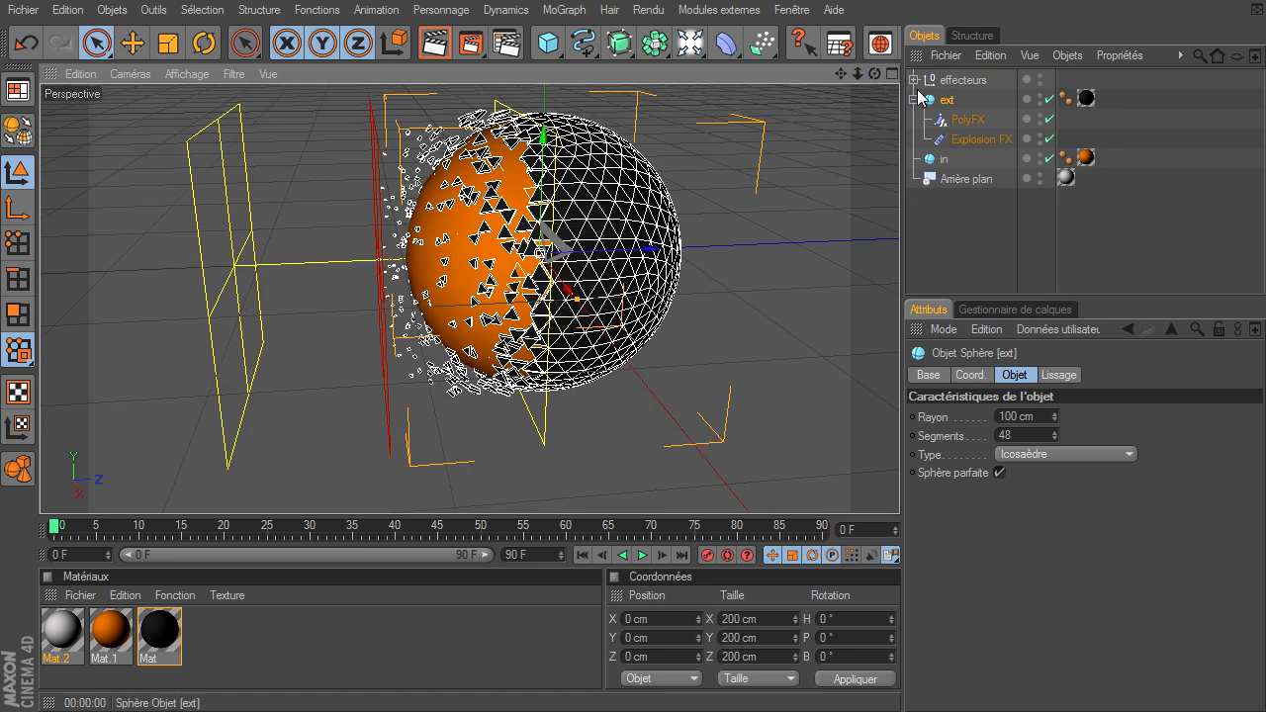
Move the effecteurs group along the Z axis to about -101 cm so more of the outer sphere breaks apart
{"action": "left_click", "coordinate": [955, 80]}
{"action": "left_click_drag", "start_coordinate": [446, 260], "coordinate": [290, 263]}
{"action": "left_click_drag", "start_coordinate": [840, 72], "coordinate": [797, 133]}
{"action": "left_click_drag", "start_coordinate": [311, 321], "coordinate": [275, 327]}
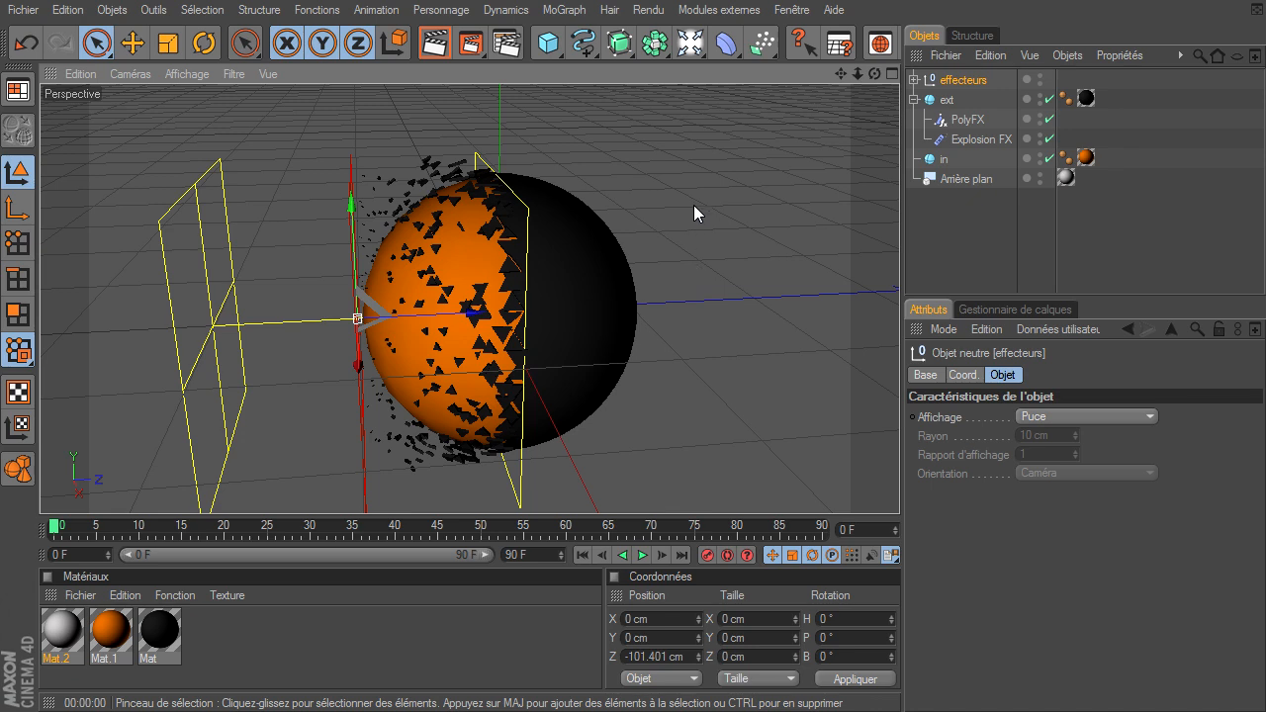
Add a cube and make the ext sphere's PolyFX and Explosion FX its children
{"action": "left_click", "coordinate": [549, 43]}
{"action": "left_click", "coordinate": [660, 73]}
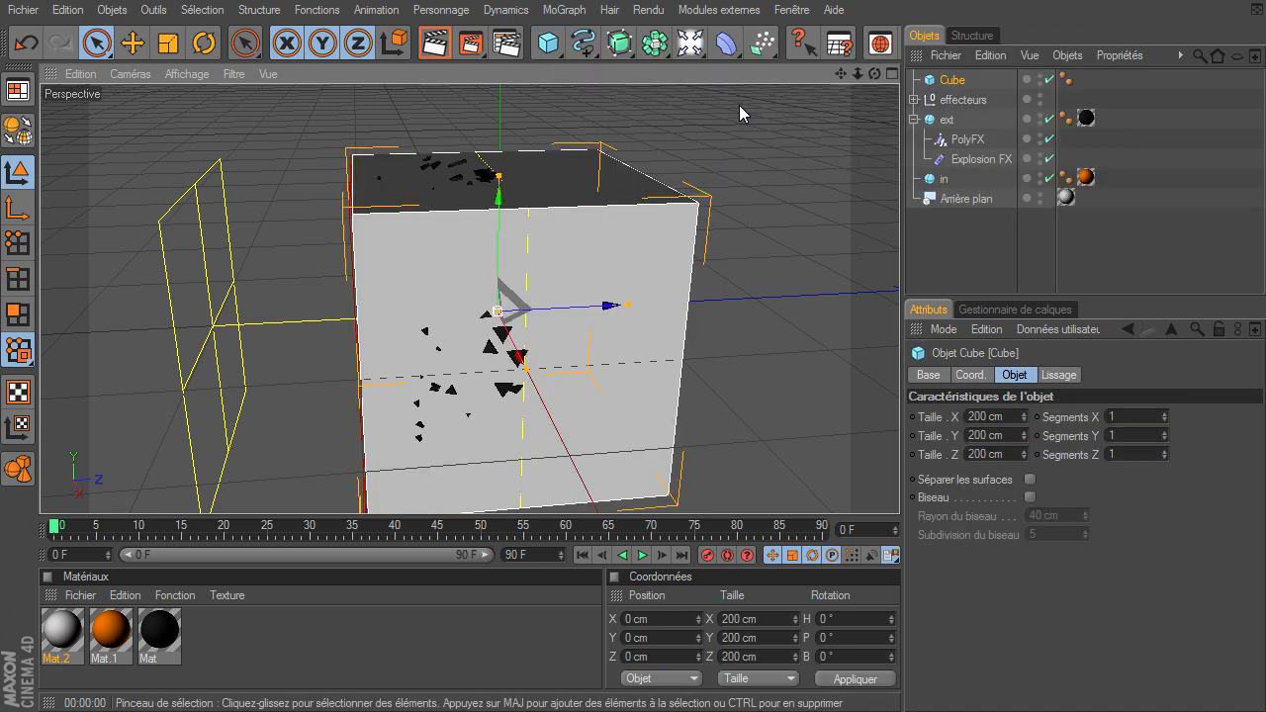
{"action": "left_click", "coordinate": [965, 140]}
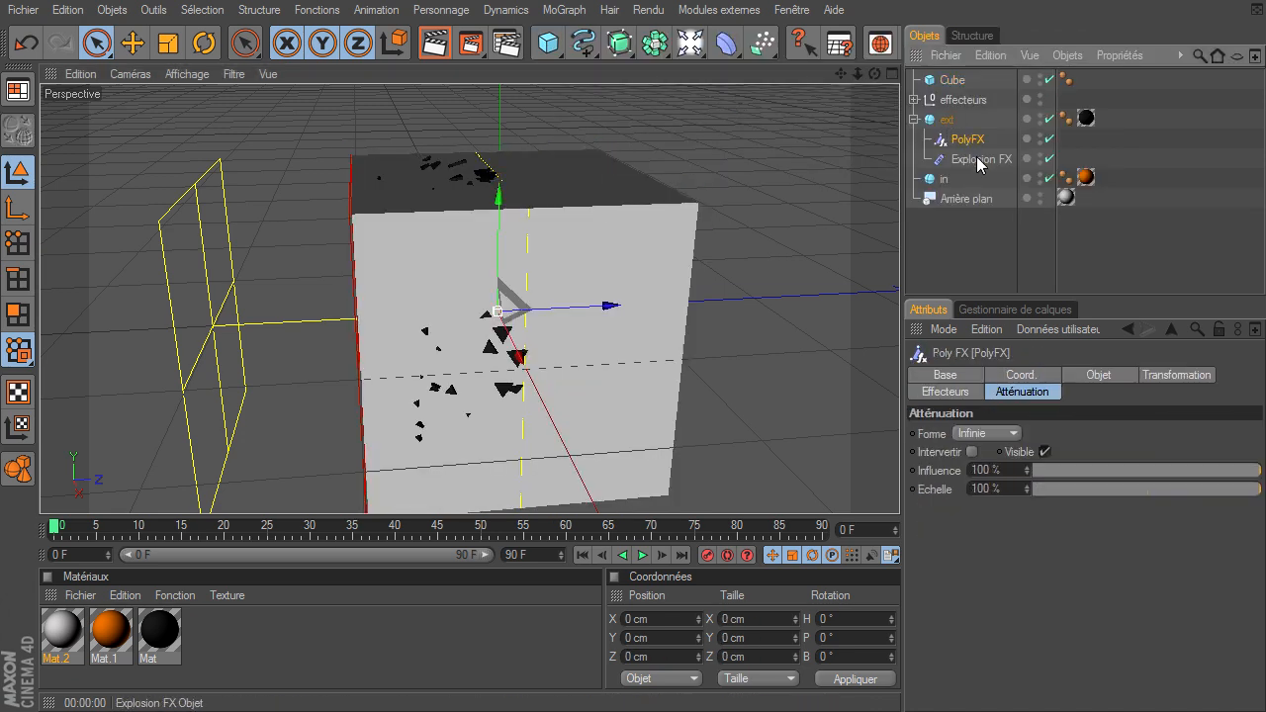
{"action": "left_click", "coordinate": [977, 162], "text": "shift"}
{"action": "left_click_drag", "start_coordinate": [977, 161], "coordinate": [957, 85]}
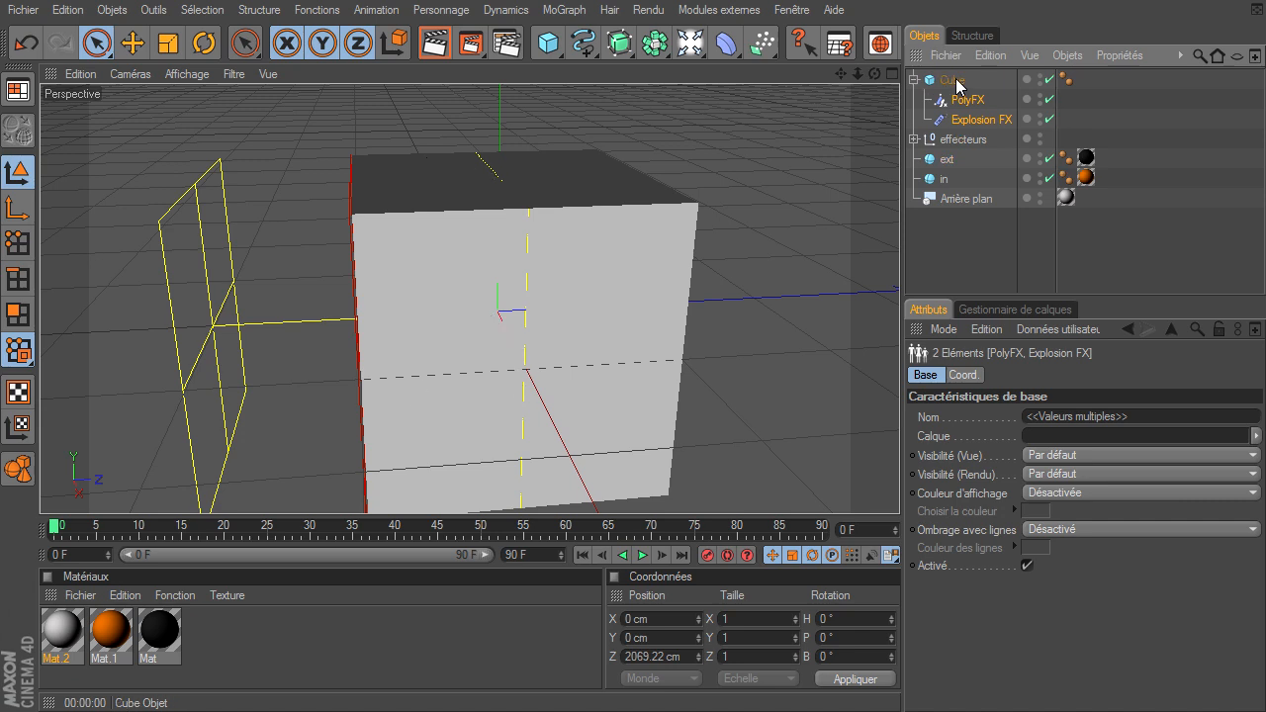
Set the cube's X and Y segments to 20 and its Z segments to 2
{"action": "left_click", "coordinate": [956, 81]}
{"action": "left_click", "coordinate": [1134, 416]}
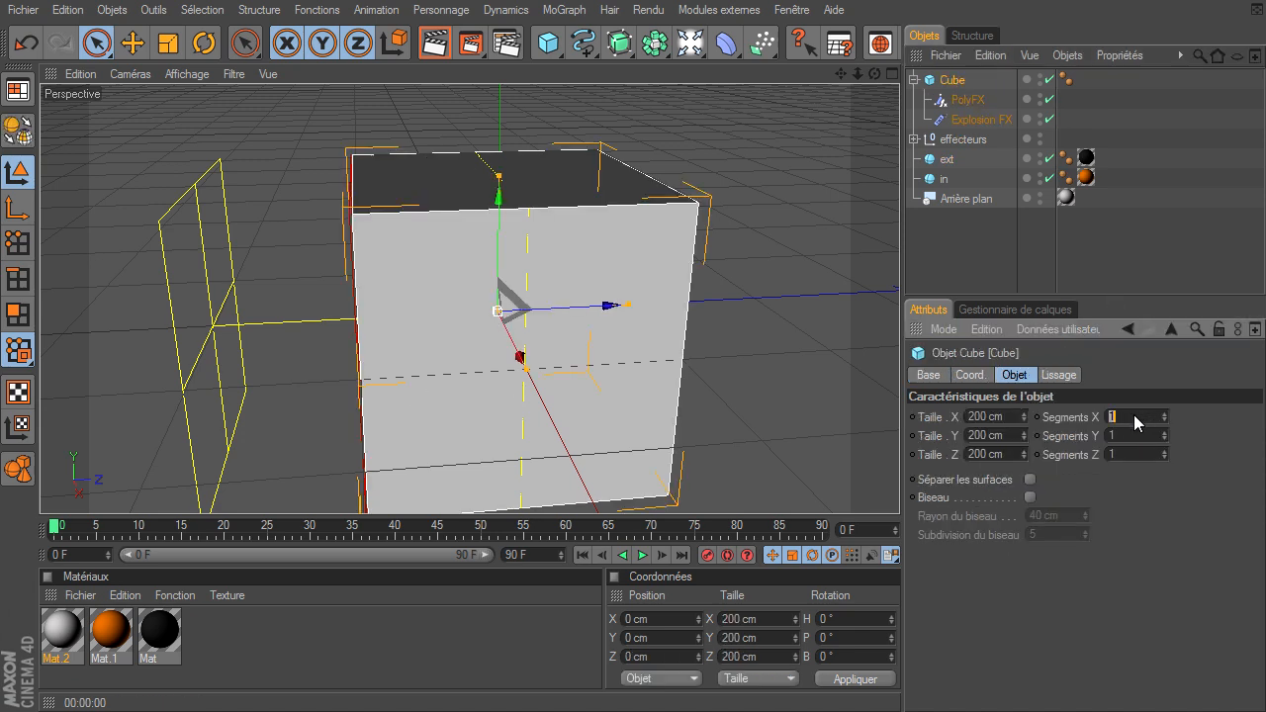
{"action": "type", "text": "20"}
{"action": "type", "text": "2"}
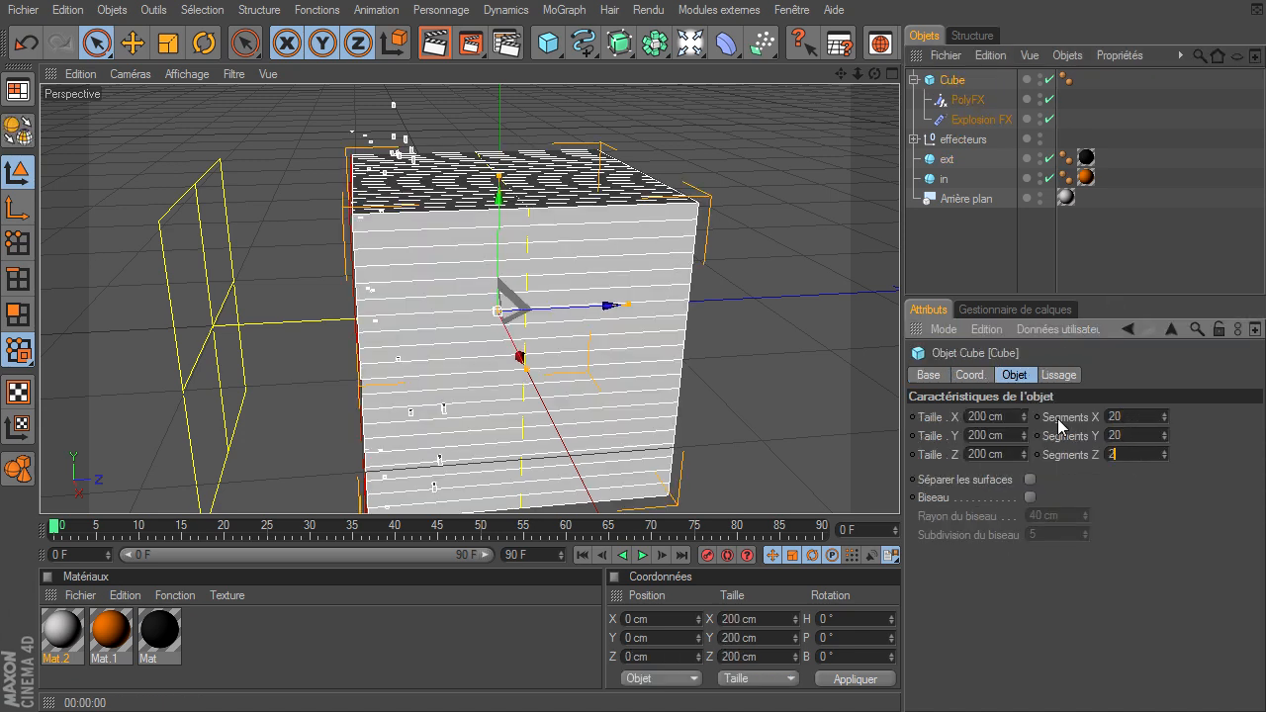
Check the effect on the cube with the effecteurs group selected, and set the cube's Z segments to 20
{"action": "left_click", "coordinate": [951, 140]}
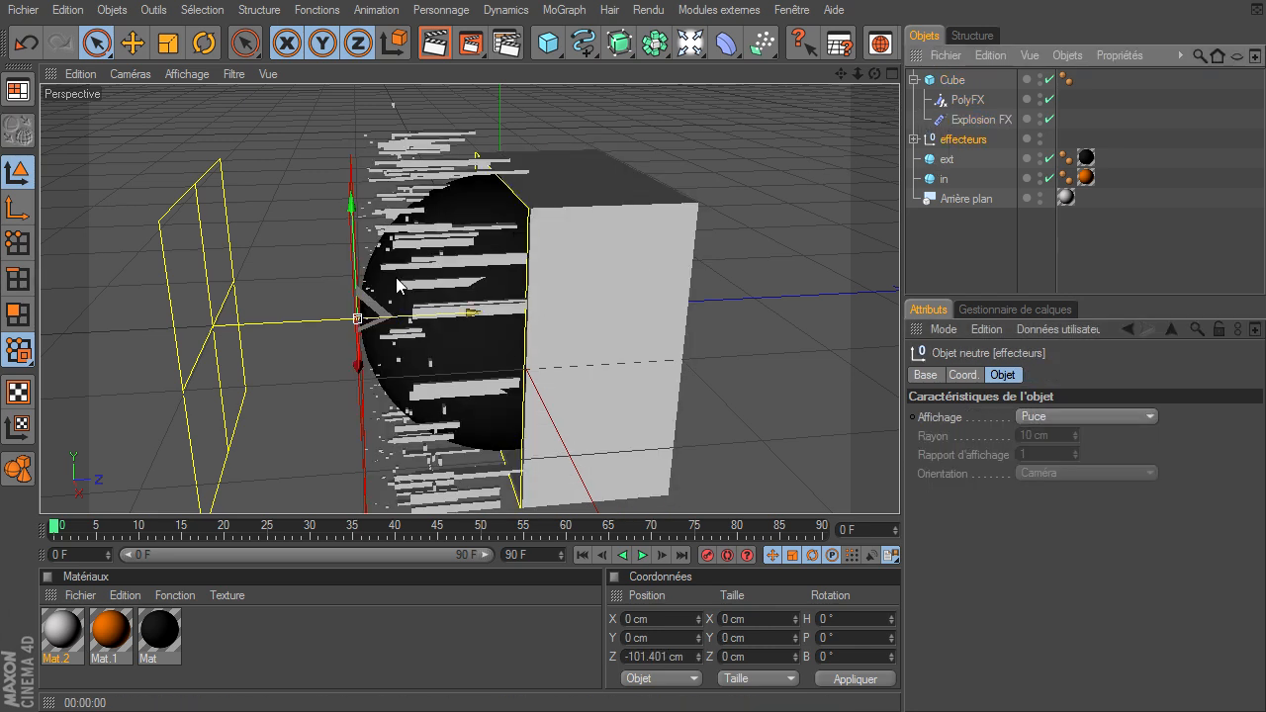
{"action": "left_click_drag", "start_coordinate": [859, 73], "coordinate": [874, 123]}
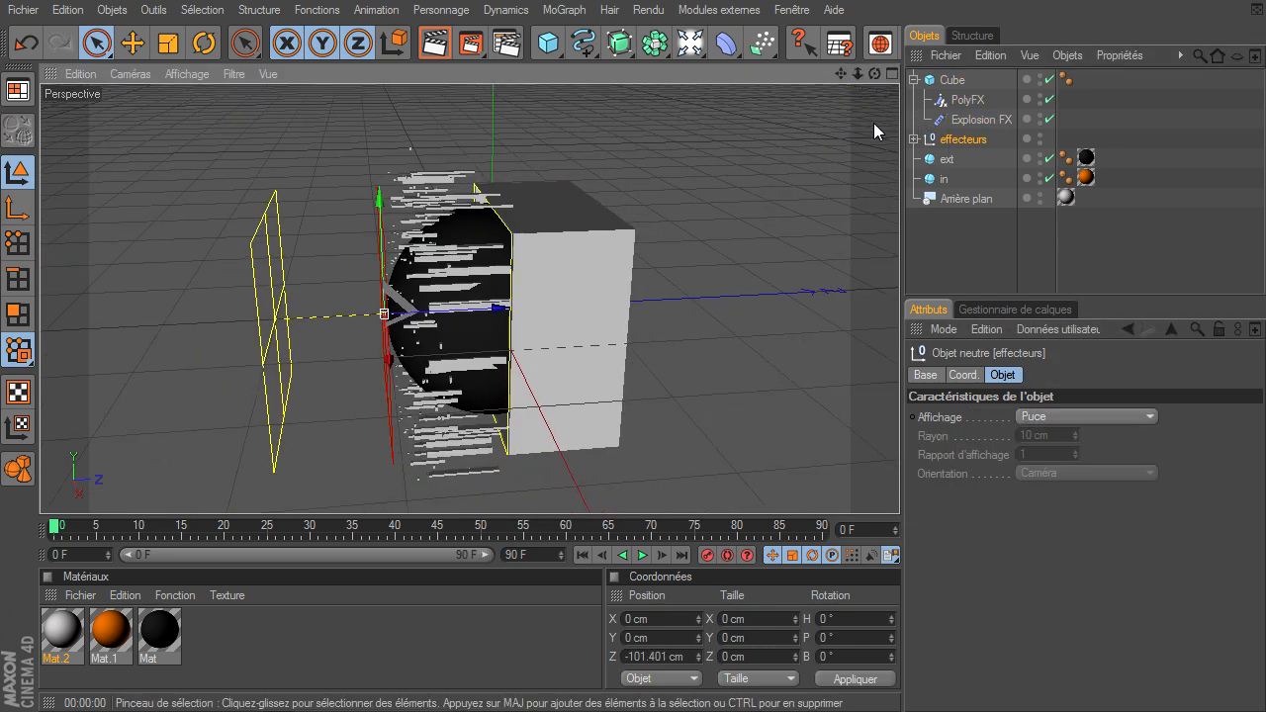
{"action": "left_click", "coordinate": [963, 83]}
{"action": "double_click", "coordinate": [1123, 454]}
{"action": "type", "text": "2"}
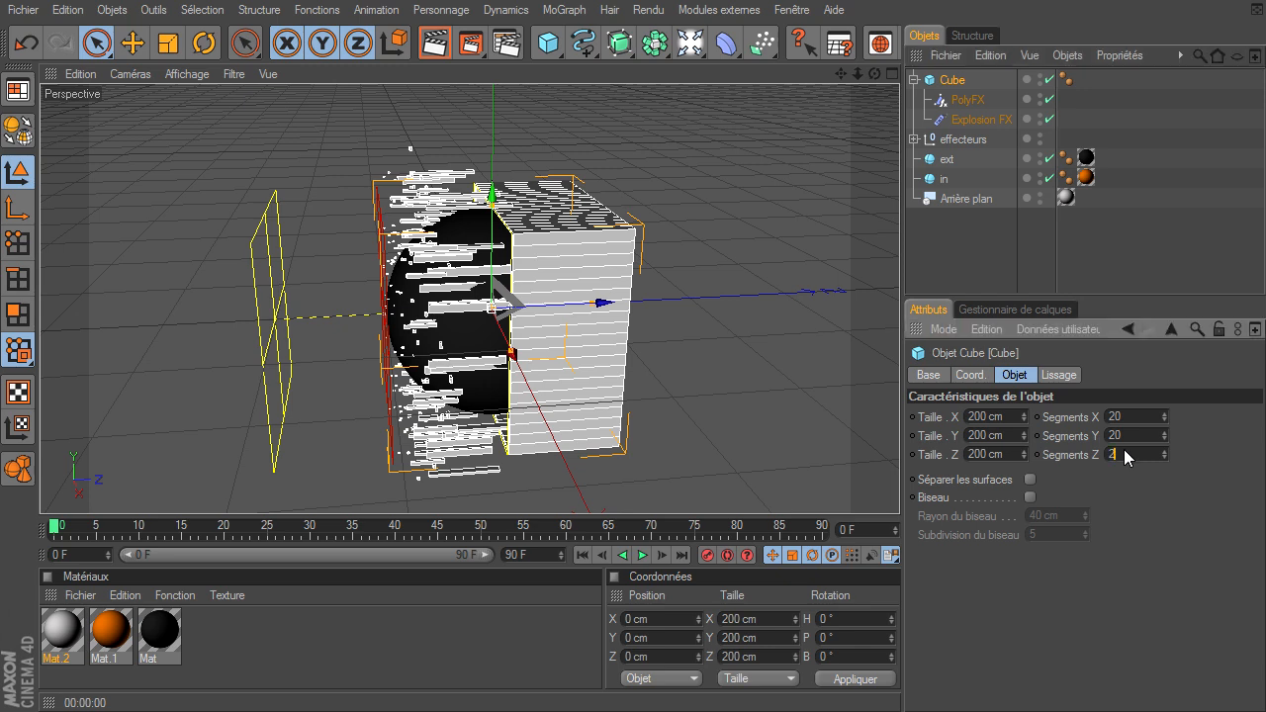
{"action": "key", "text": "Return"}
Move the effecteurs group along the Z axis to about -65 cm to scatter more of the cube
{"action": "left_click_drag", "start_coordinate": [874, 73], "coordinate": [753, 149]}
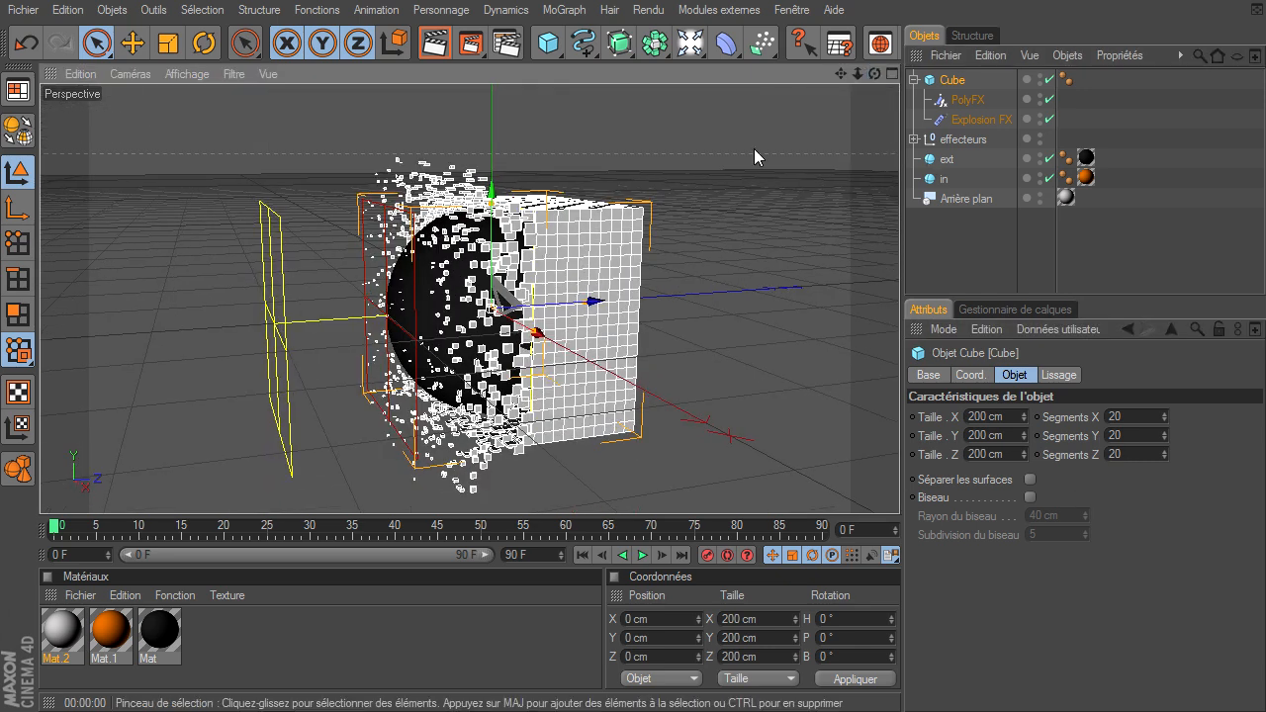
{"action": "left_click", "coordinate": [964, 140]}
{"action": "left_click_drag", "start_coordinate": [450, 313], "coordinate": [899, 490]}
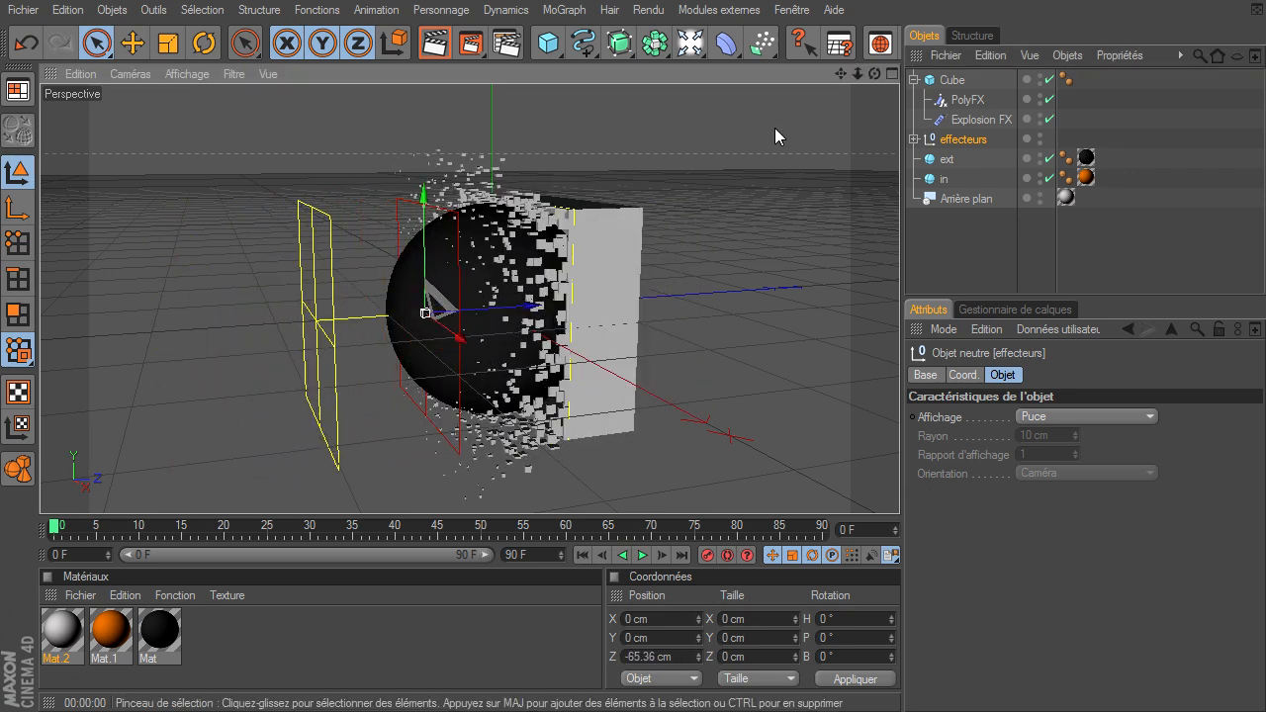
Add a MoGraph text object and set its cap type to Quadrangles with the cutting grid (Grille de découpe) enabled
{"action": "left_click", "coordinate": [564, 10]}
{"action": "left_click", "coordinate": [597, 194]}
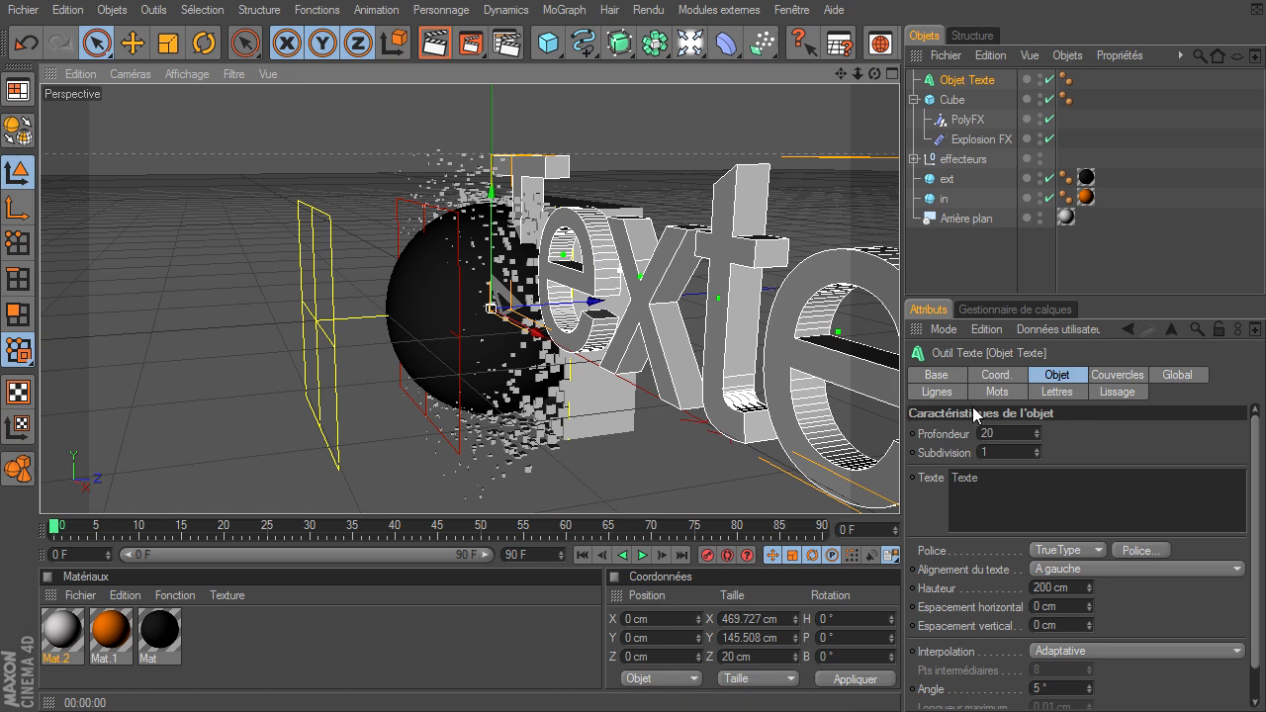
{"action": "left_click", "coordinate": [1130, 376]}
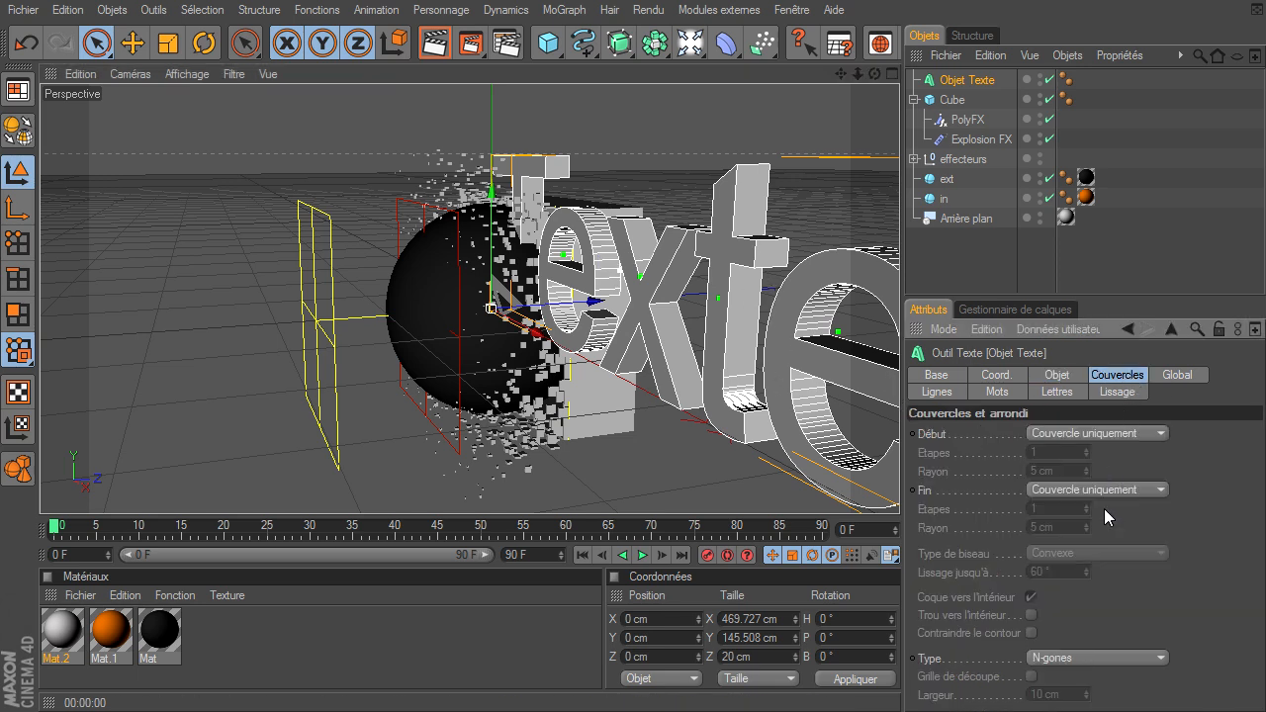
{"action": "left_click", "coordinate": [1062, 658]}
{"action": "left_click", "coordinate": [1048, 695]}
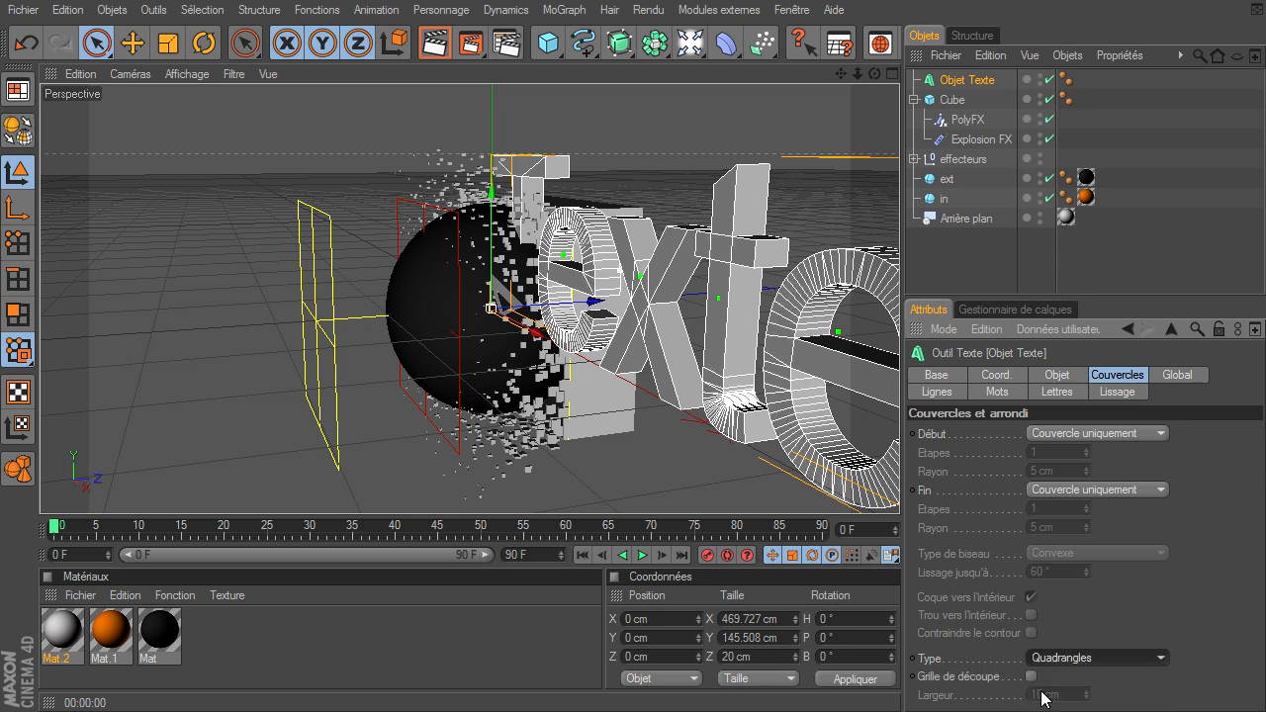
{"action": "left_click", "coordinate": [1032, 677]}
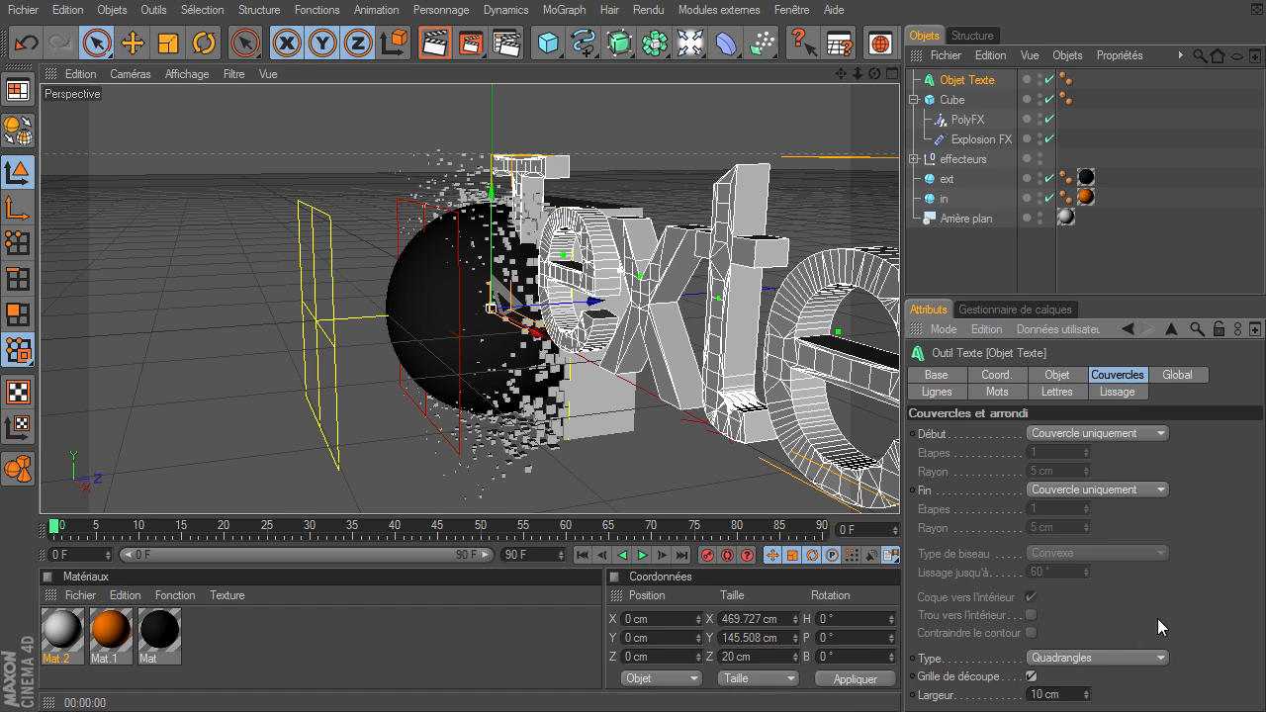
Disable the text caps' cutting grid, set the cap type back to N-gones and deselect the text object
{"action": "left_click", "coordinate": [1032, 678]}
{"action": "left_click", "coordinate": [1046, 657]}
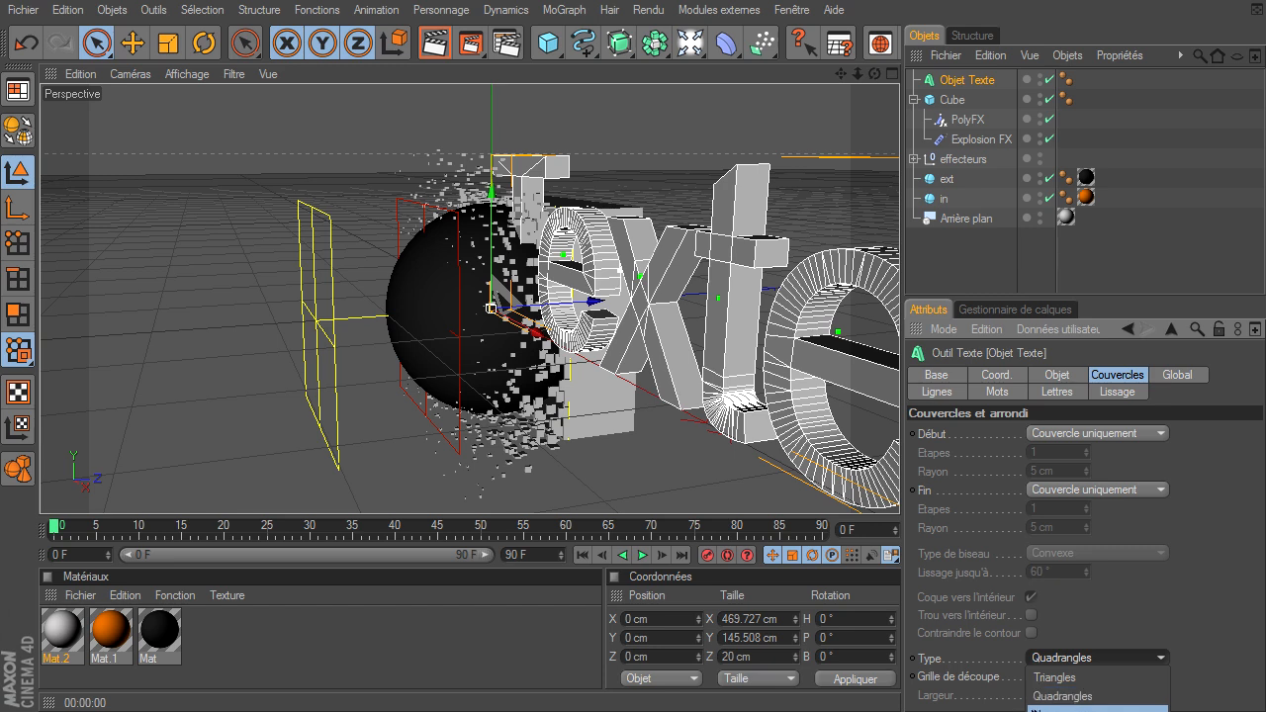
{"action": "left_click", "coordinate": [1049, 709]}
{"action": "left_click", "coordinate": [1016, 267]}
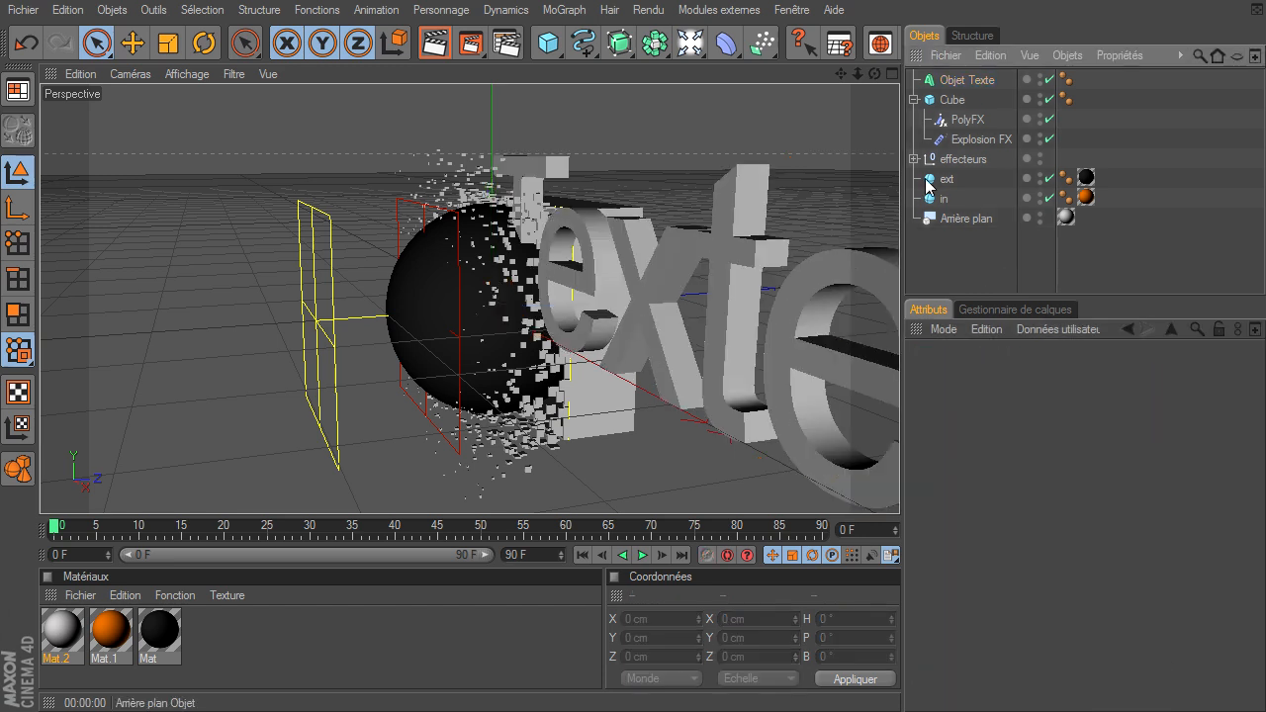
Look over the mesh functions available for the text object, and delete it
{"action": "left_click", "coordinate": [954, 80]}
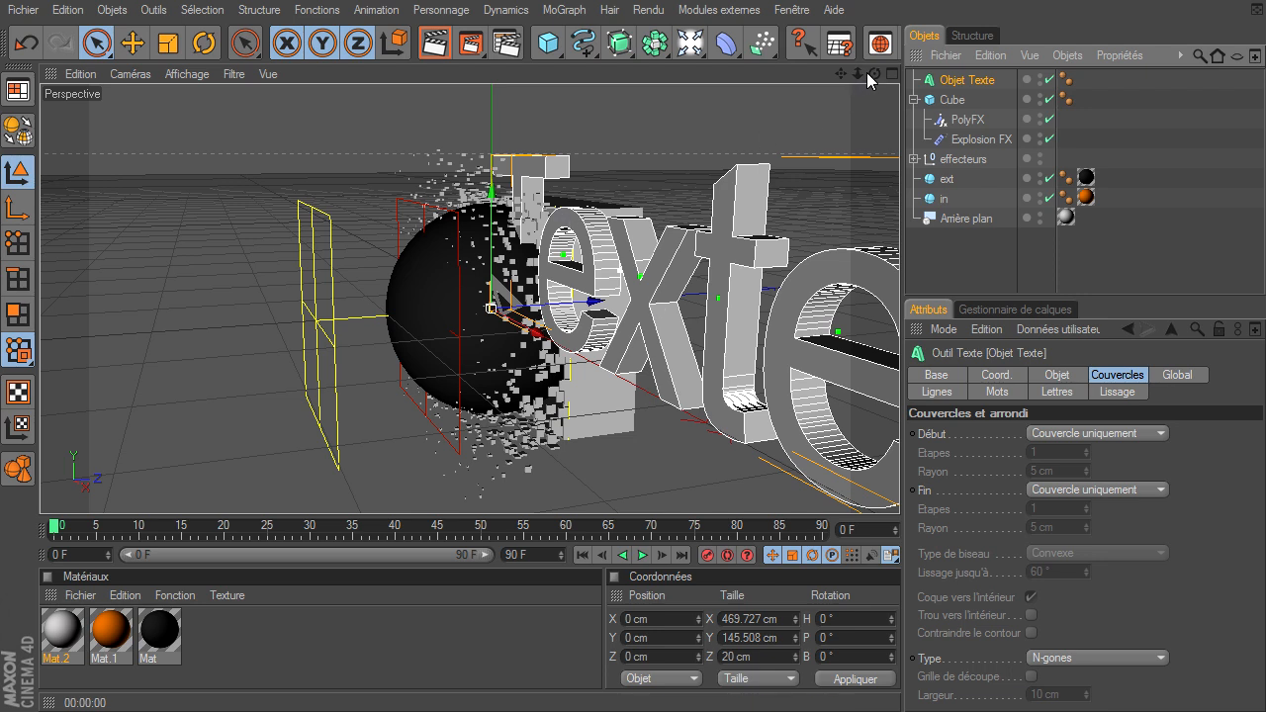
{"action": "left_click", "coordinate": [299, 11]}
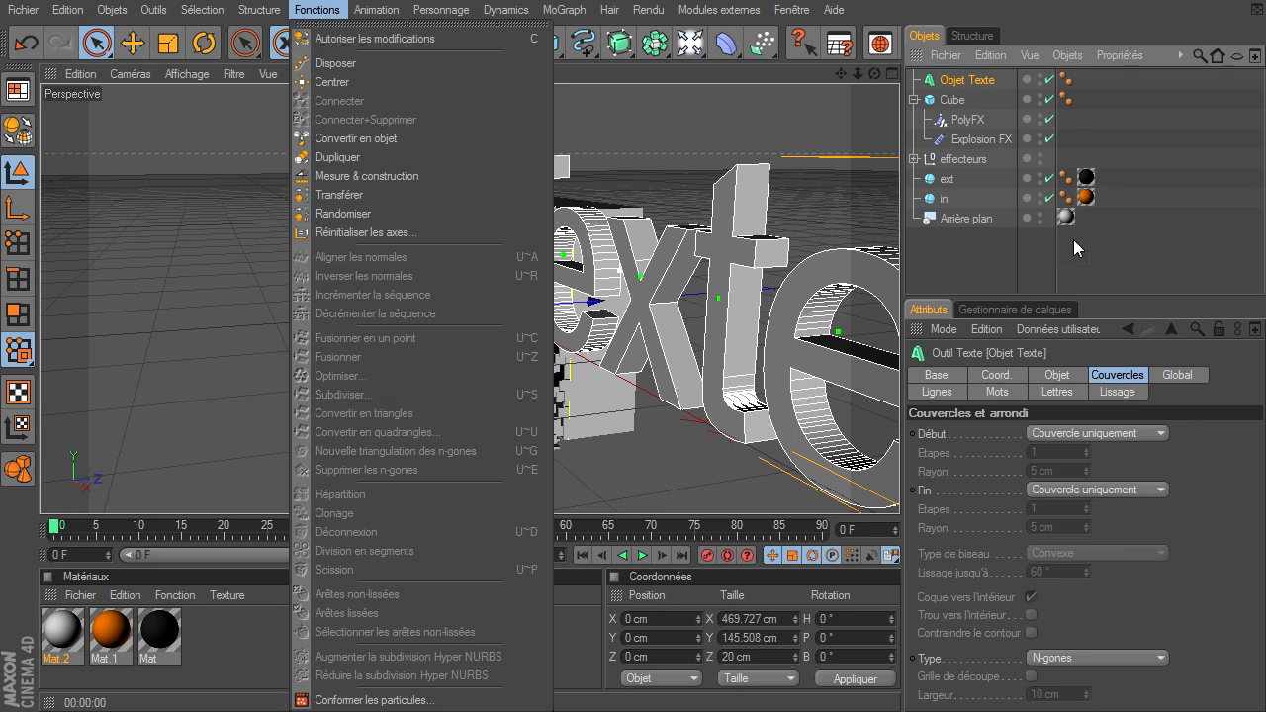
{"action": "left_click", "coordinate": [992, 252]}
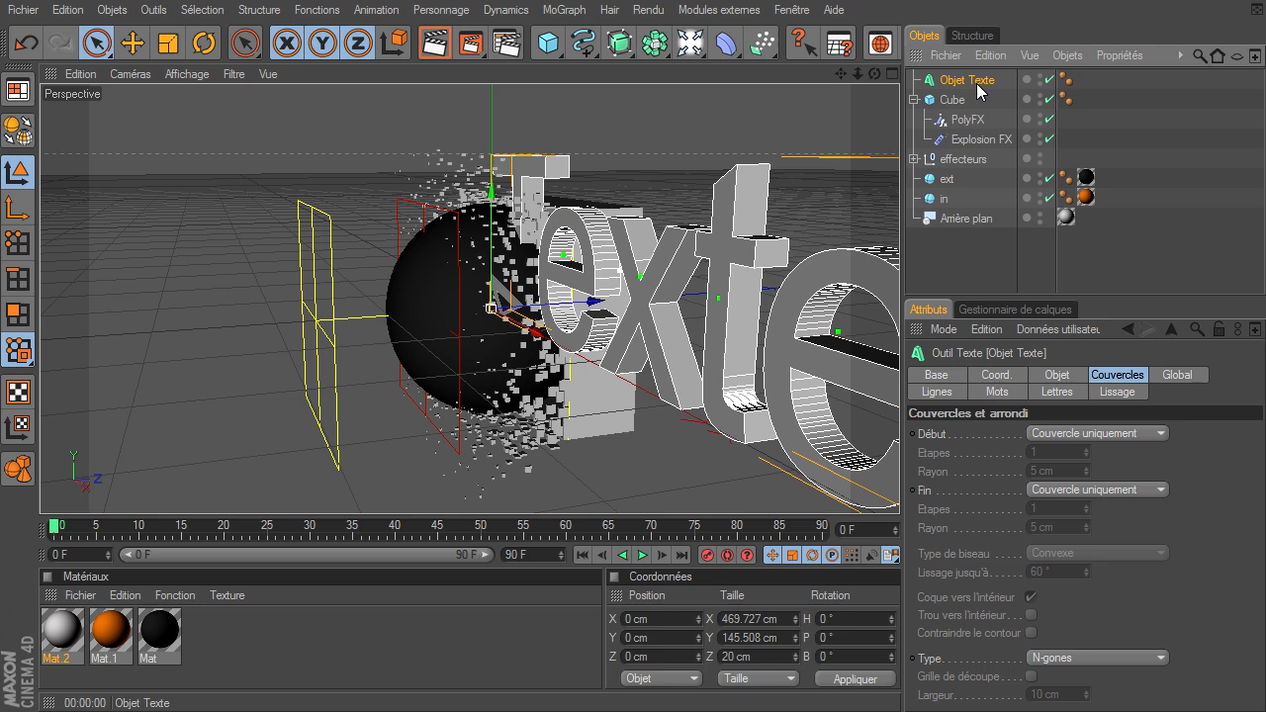
{"action": "key", "text": "Delete"}
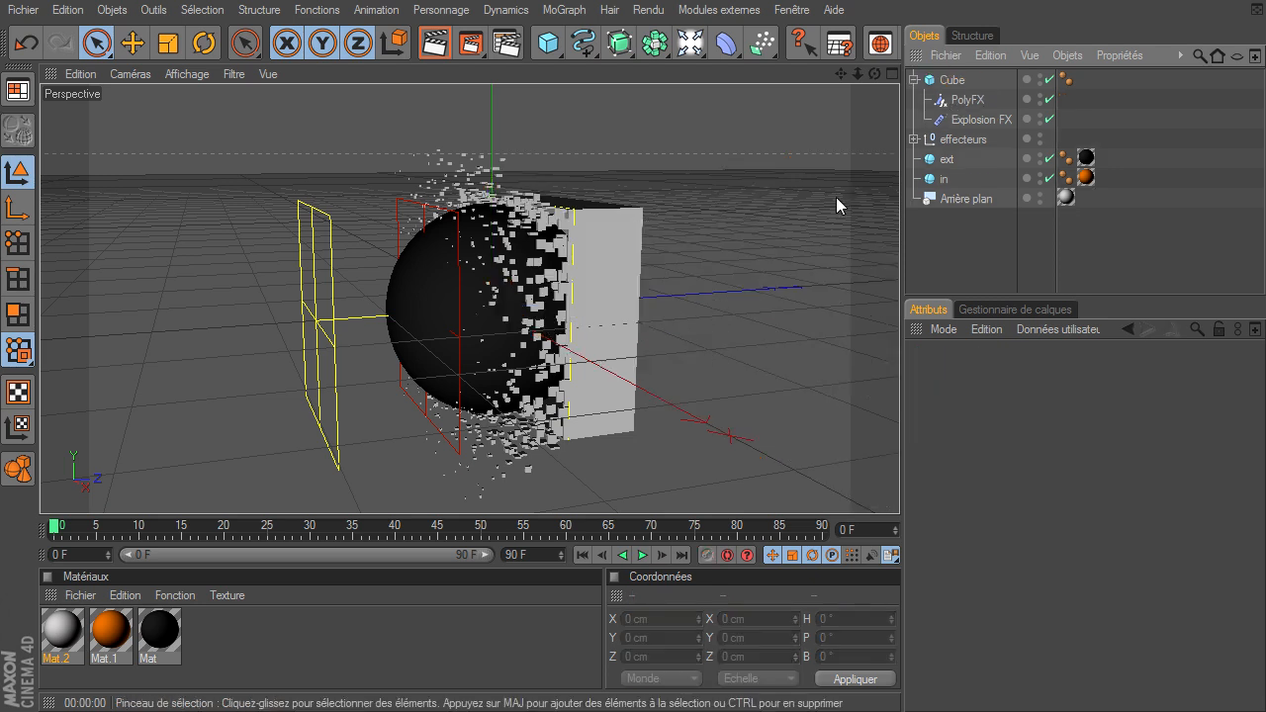